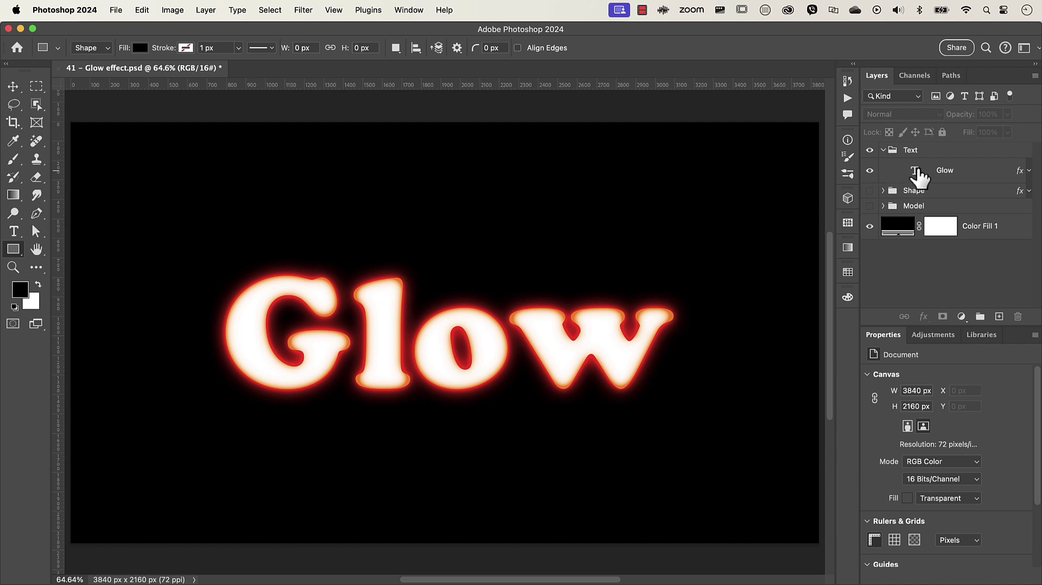
Extend the existing glowing text so that it reads "Glowing".
double_click(914, 170)
left_click(660, 352)
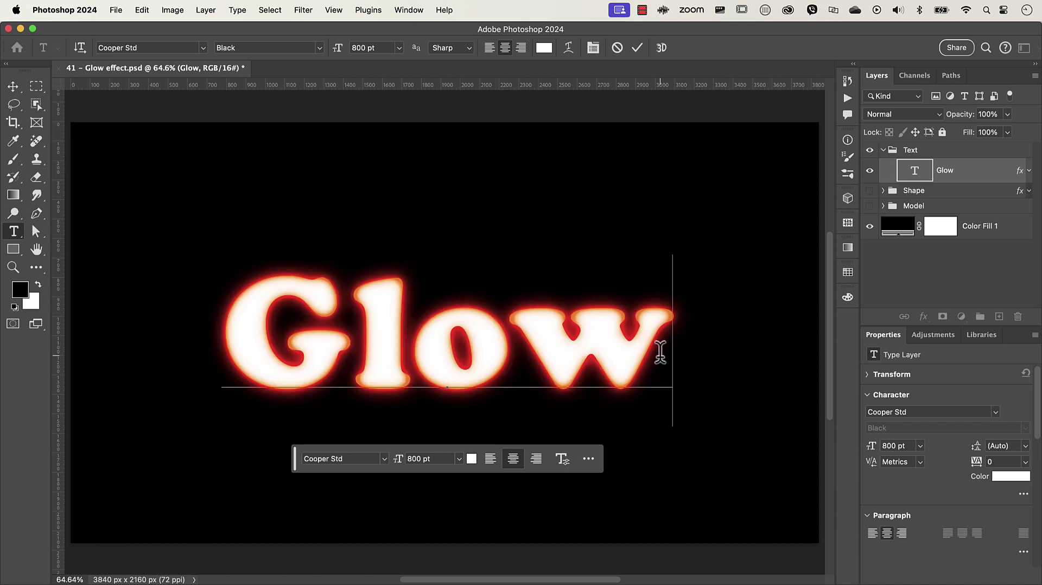
type("ing")
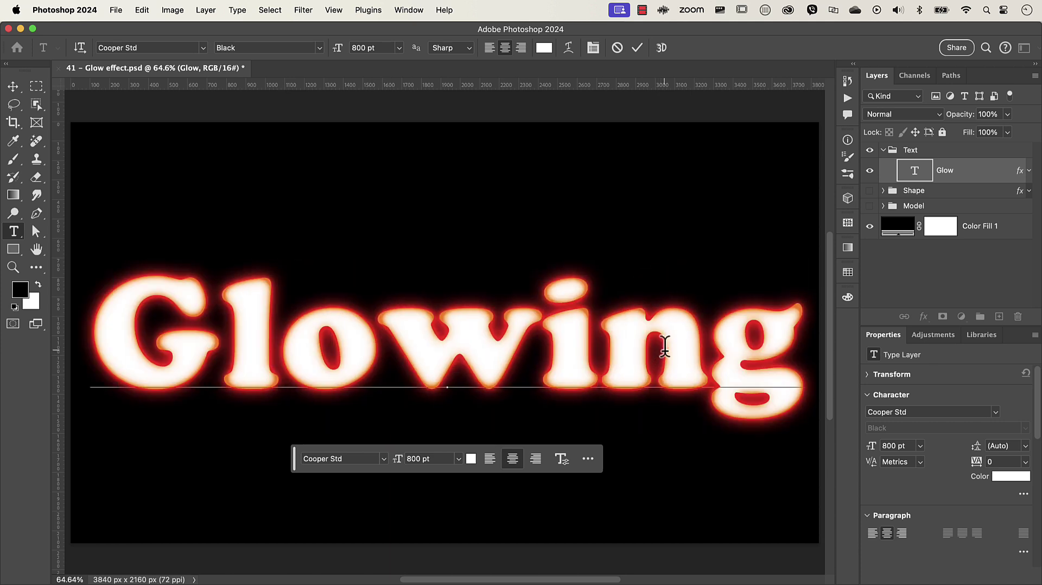
Hide the Text group, then show the Shape group and expand its contents.
left_click(870, 149)
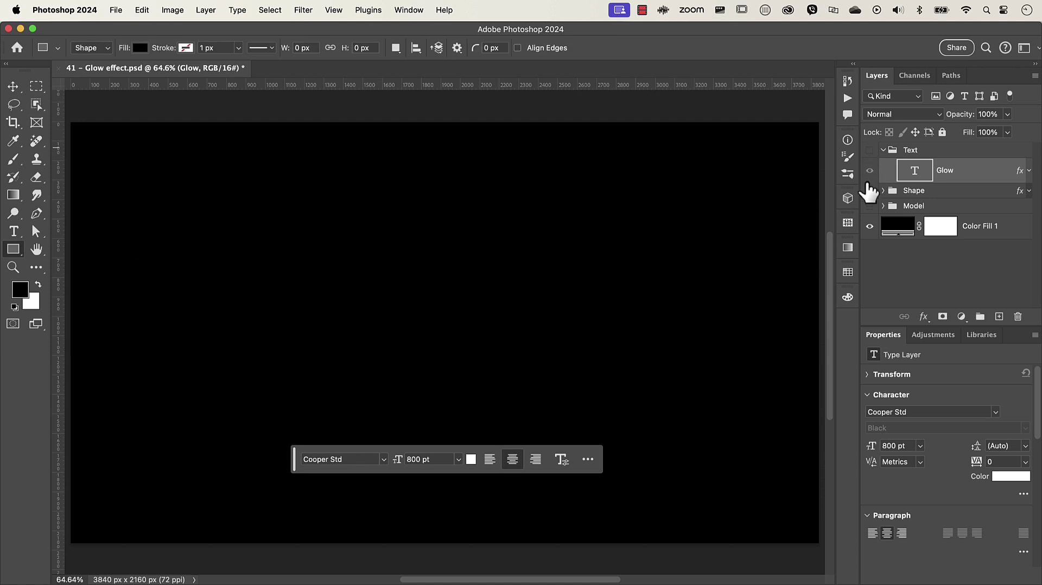
left_click(870, 190)
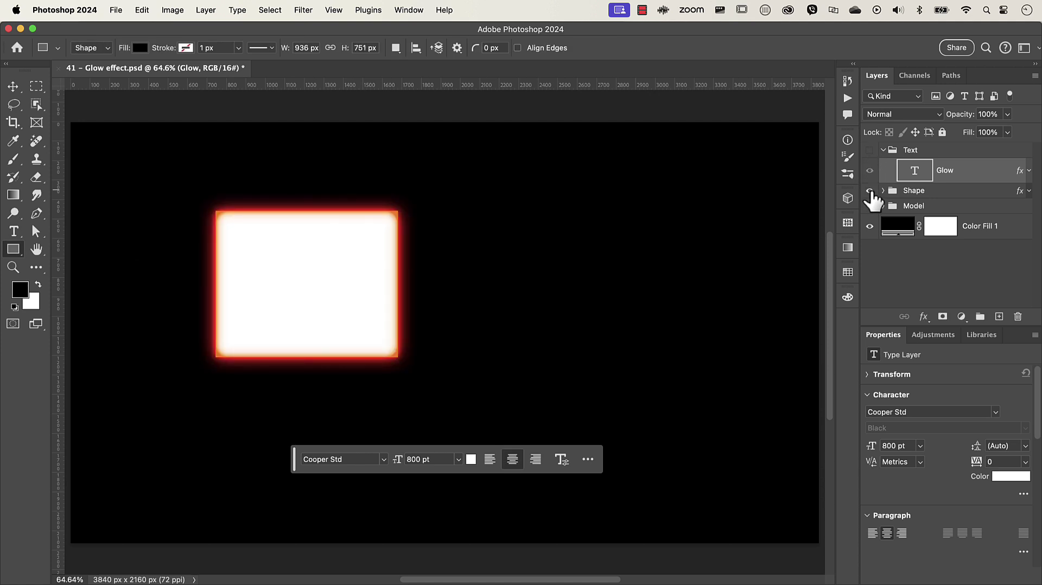
left_click(883, 191)
Add a layer above the Shape layer and draw a rectangle about 1249 × 969 px beside the existing one.
left_click(915, 217)
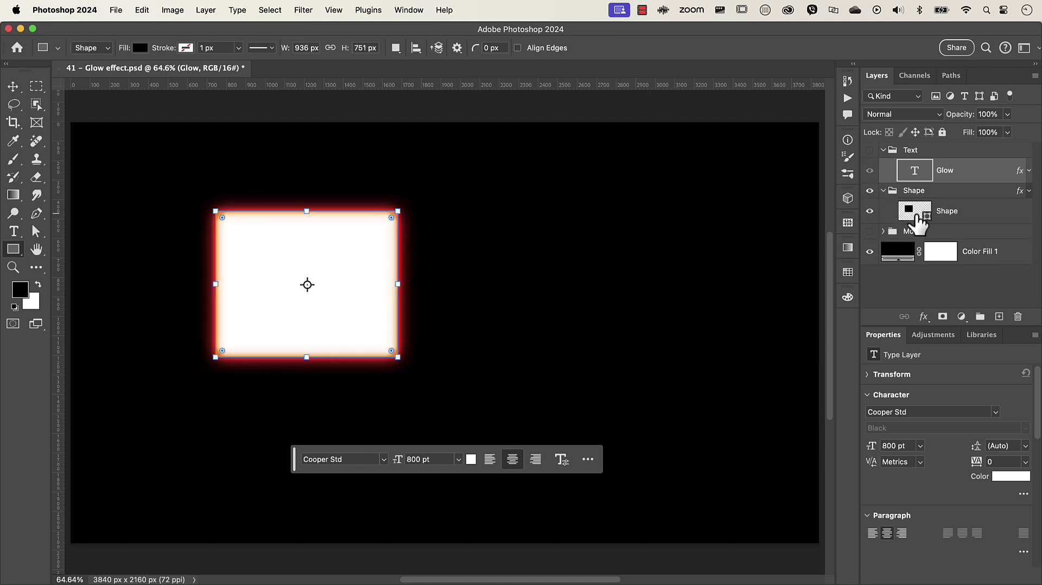
left_click(999, 317)
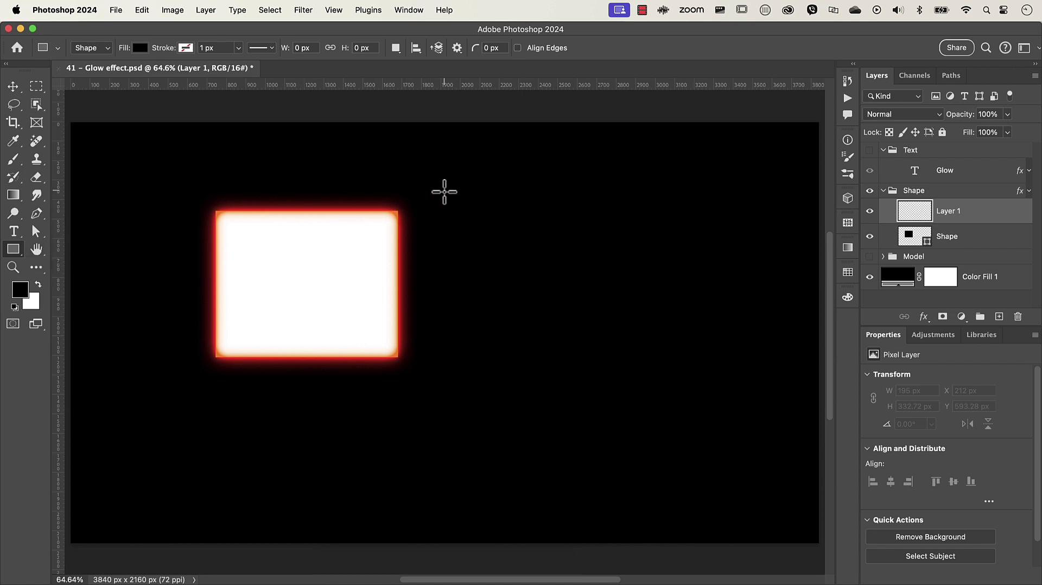
left_click_drag(444, 190, 687, 379)
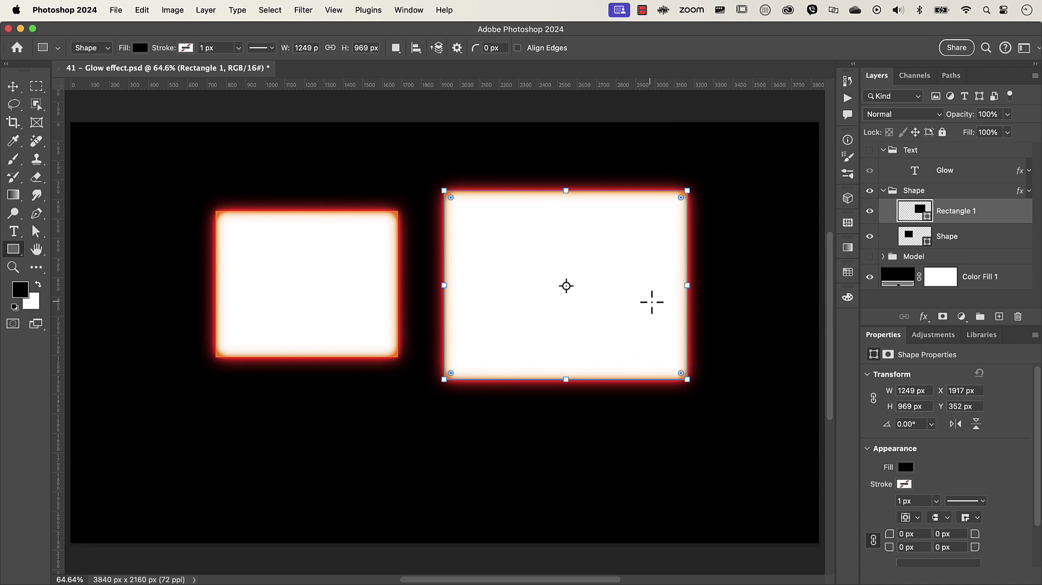
Hide the Shape group and show the Model group.
left_click(869, 210)
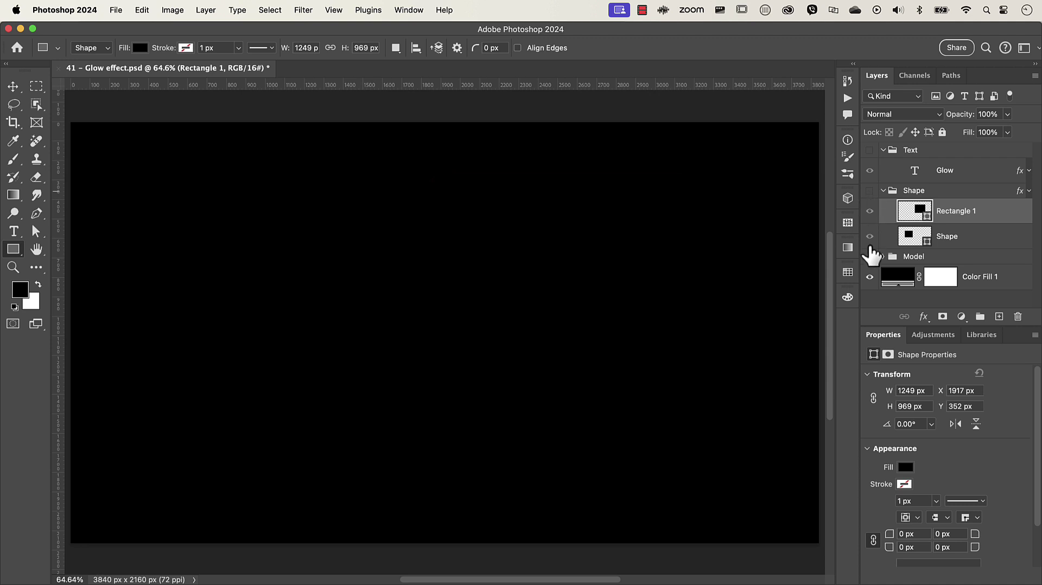
left_click(869, 257)
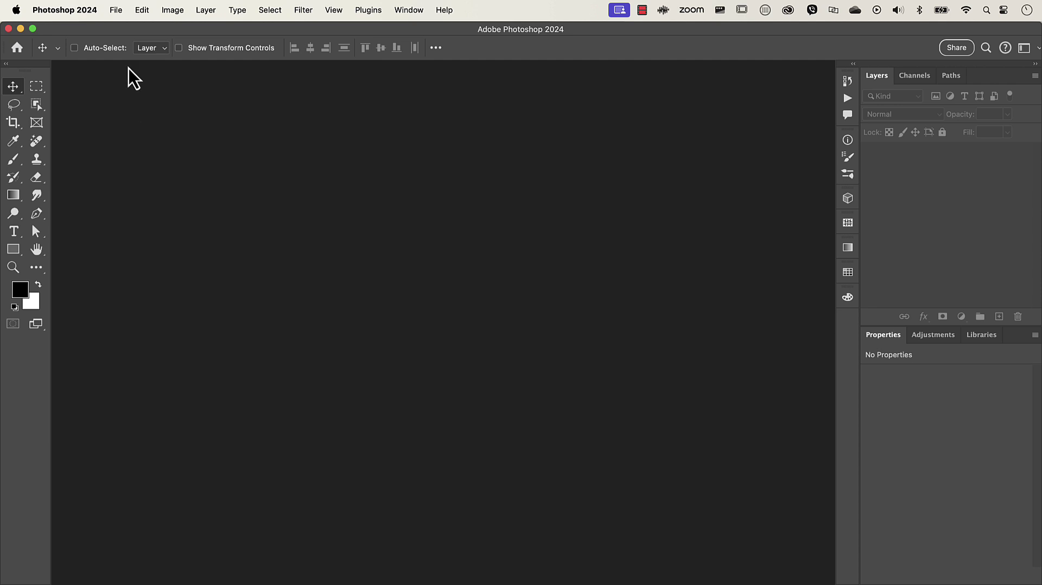
Create a new 1920 × 1080 px document at 72 ppi with black background contents.
left_click(121, 15)
left_click(121, 28)
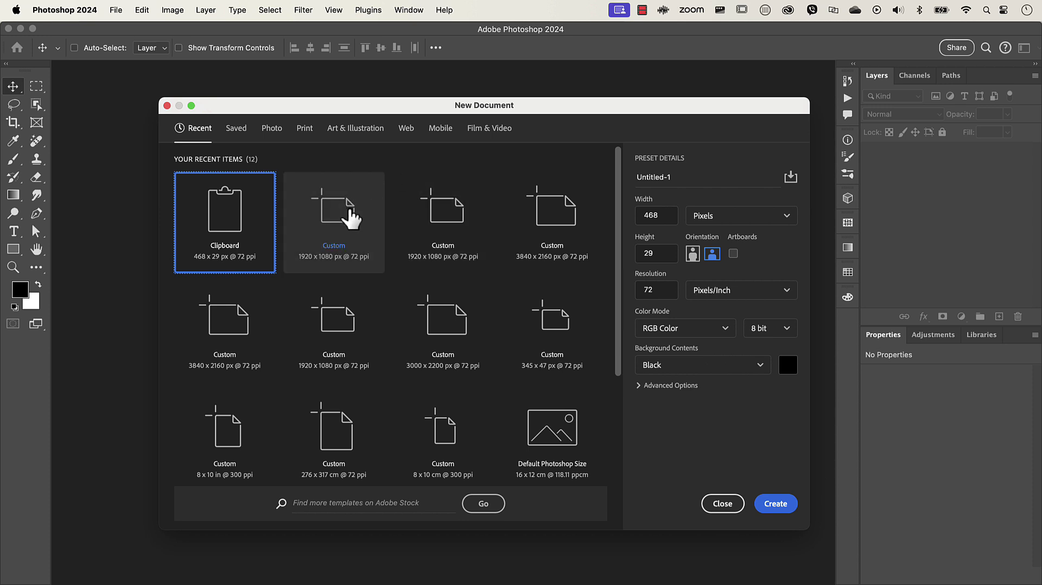
left_click(347, 213)
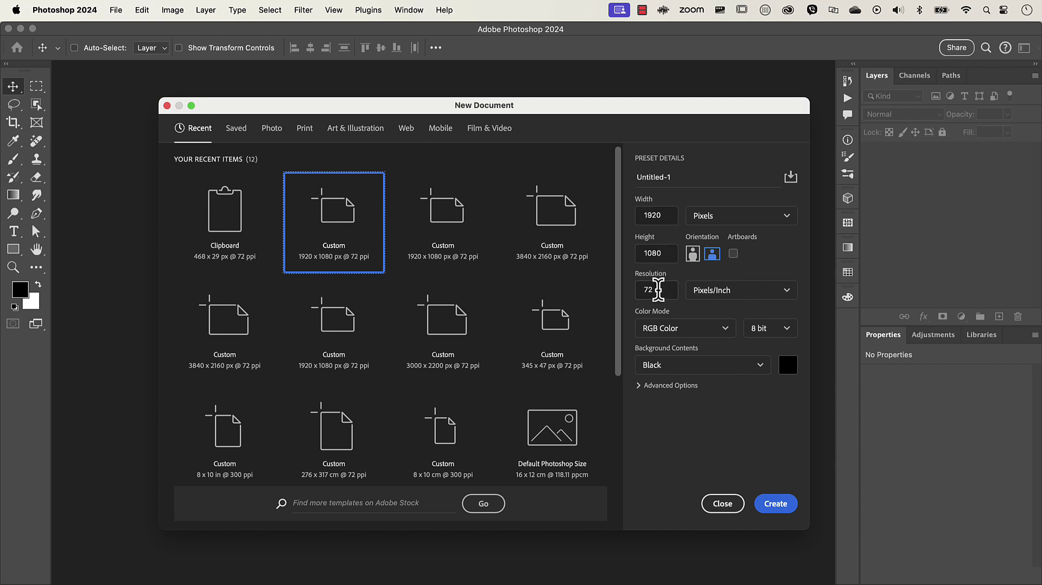
left_click(671, 365)
left_click(672, 408)
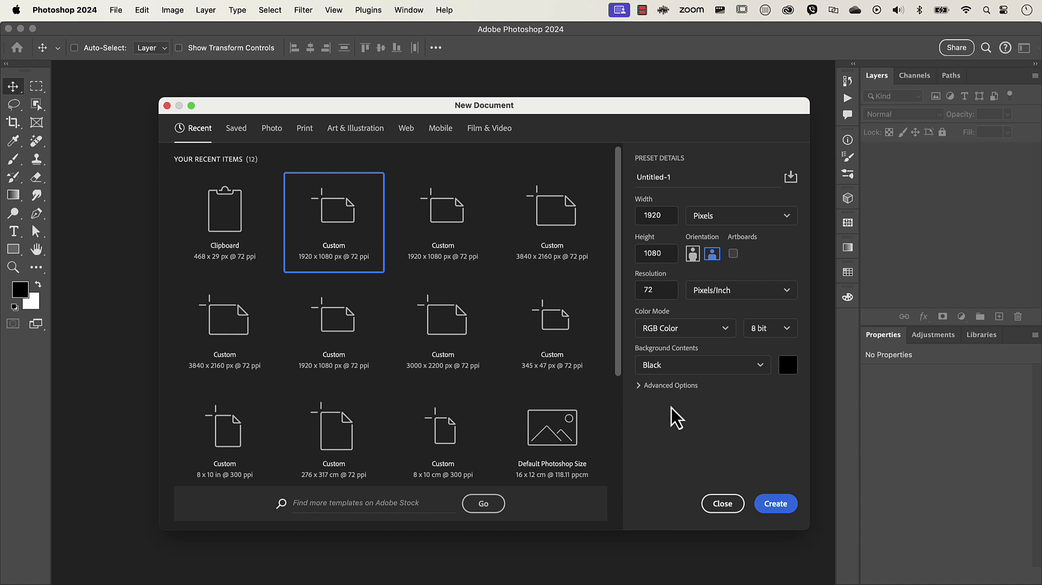
left_click(780, 504)
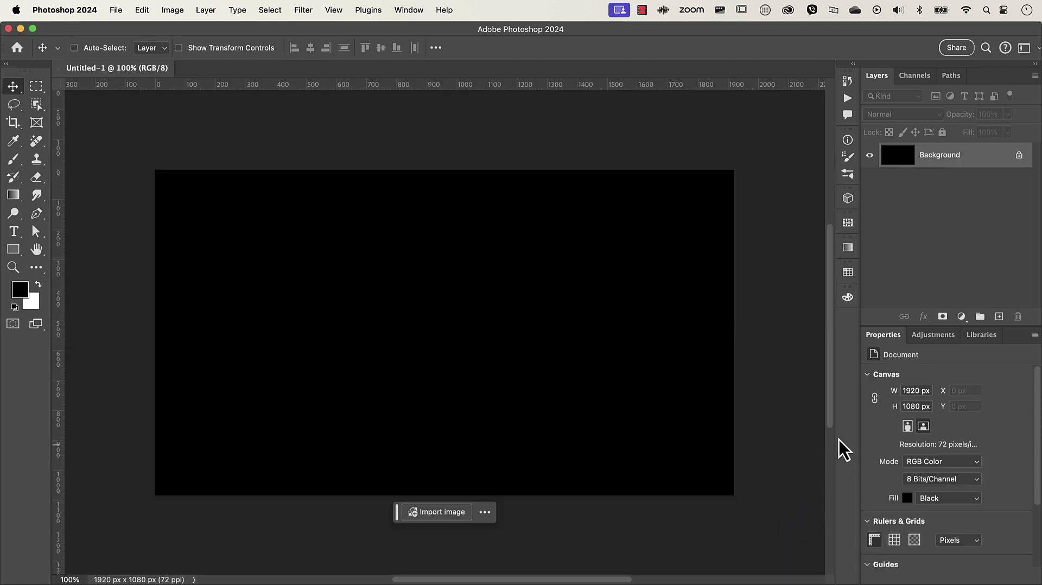
Add a new layer and enter the text "Glow" on the canvas in Cooper Std Black, 50 pt.
left_click(998, 317)
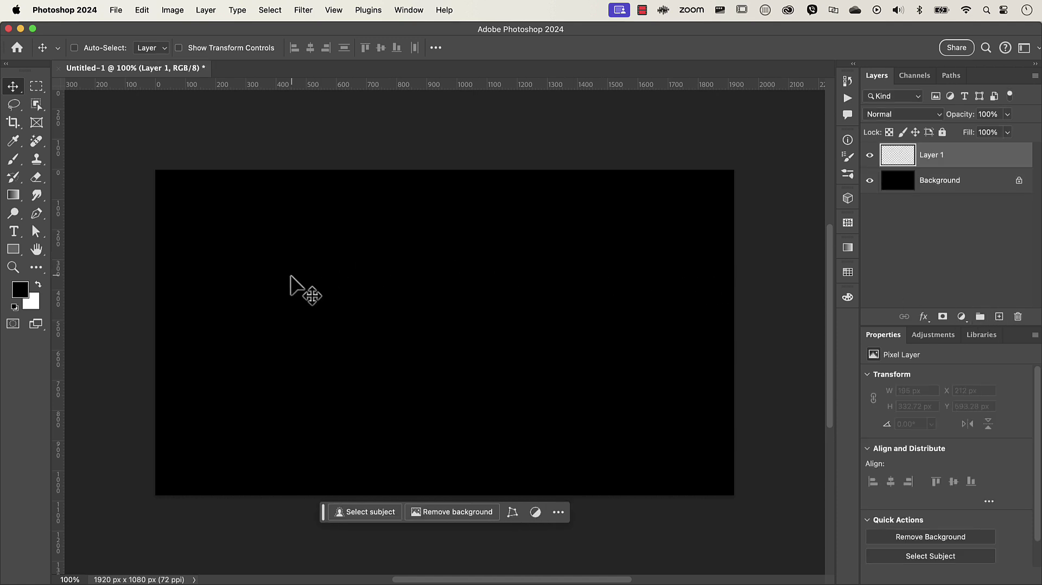
key("t")
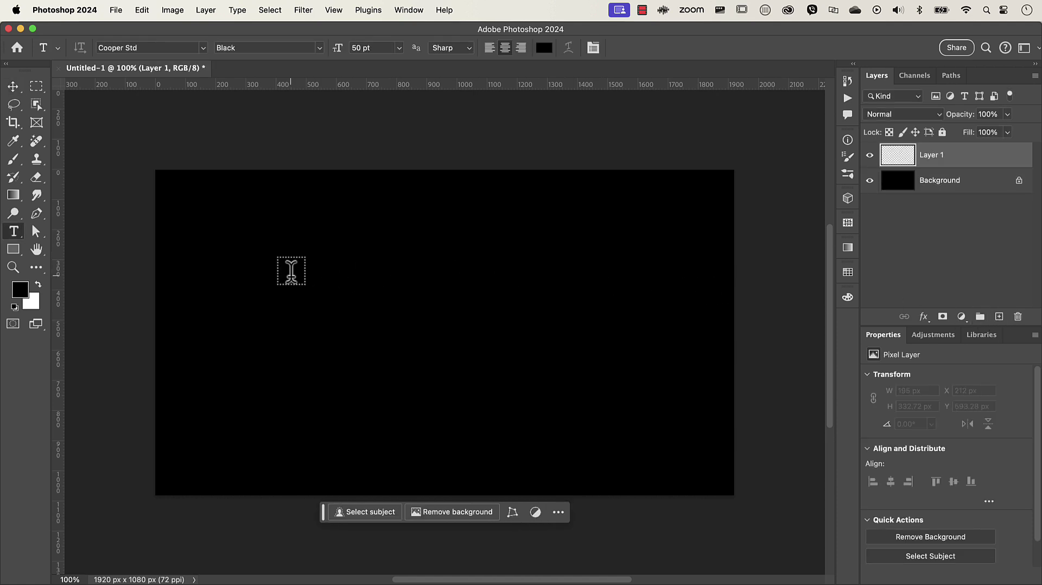
left_click(290, 270)
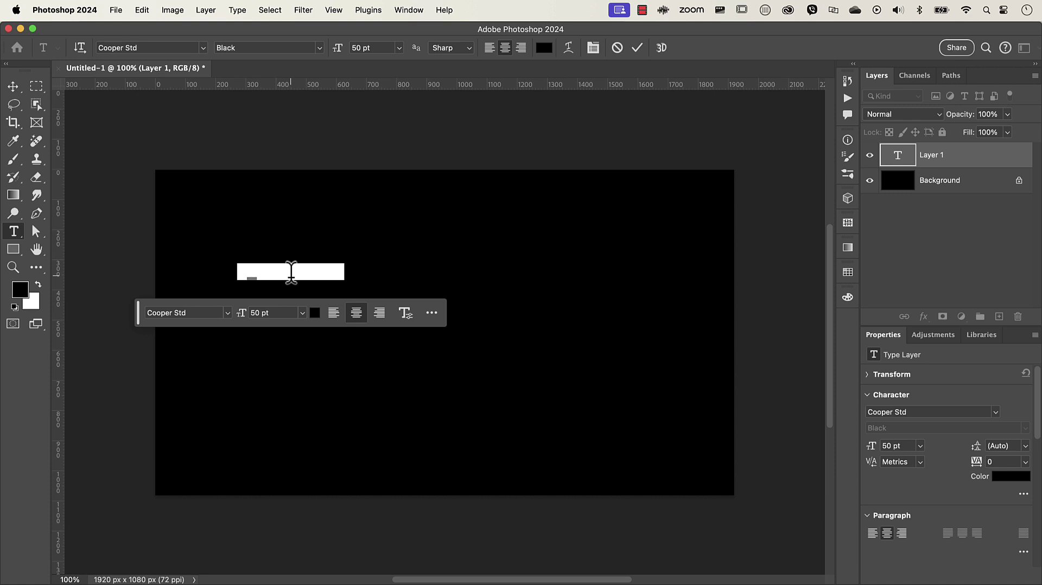
type("Hello")
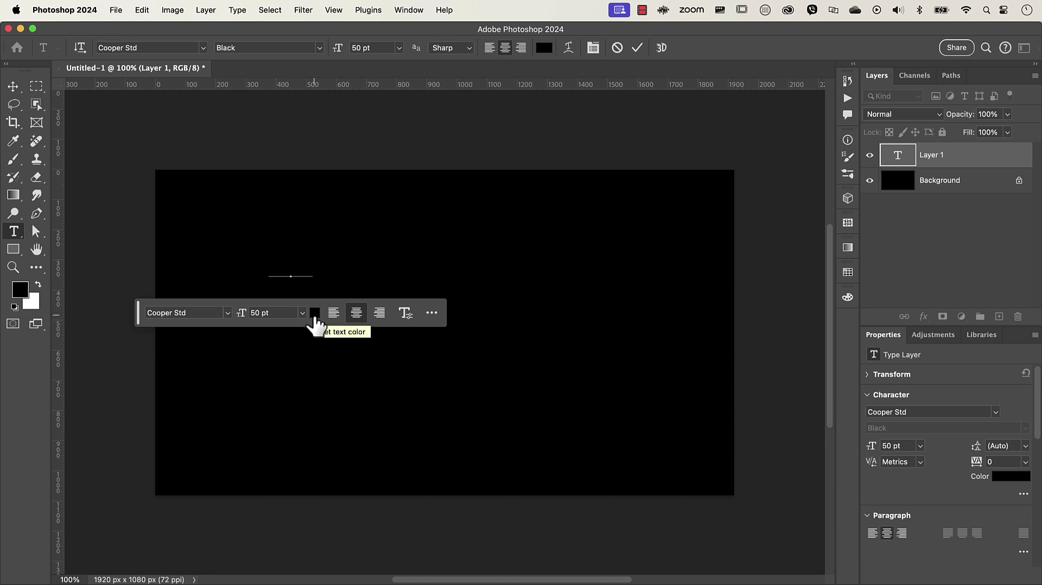
Set the color of the whole text to white (#ffffff) and commit the text.
key("super+a")
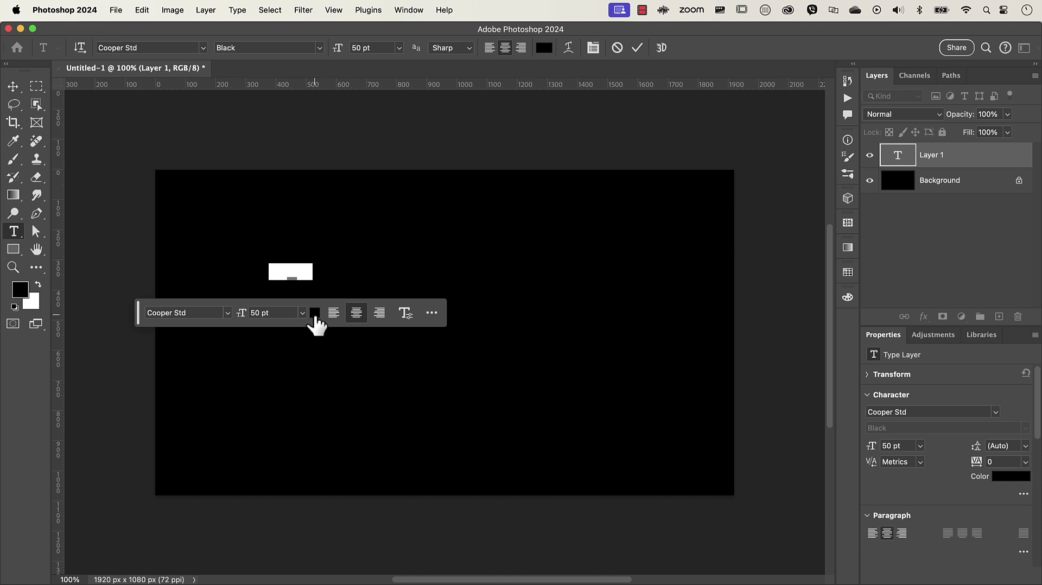
left_click(314, 318)
left_click_drag(560, 168, 521, 158)
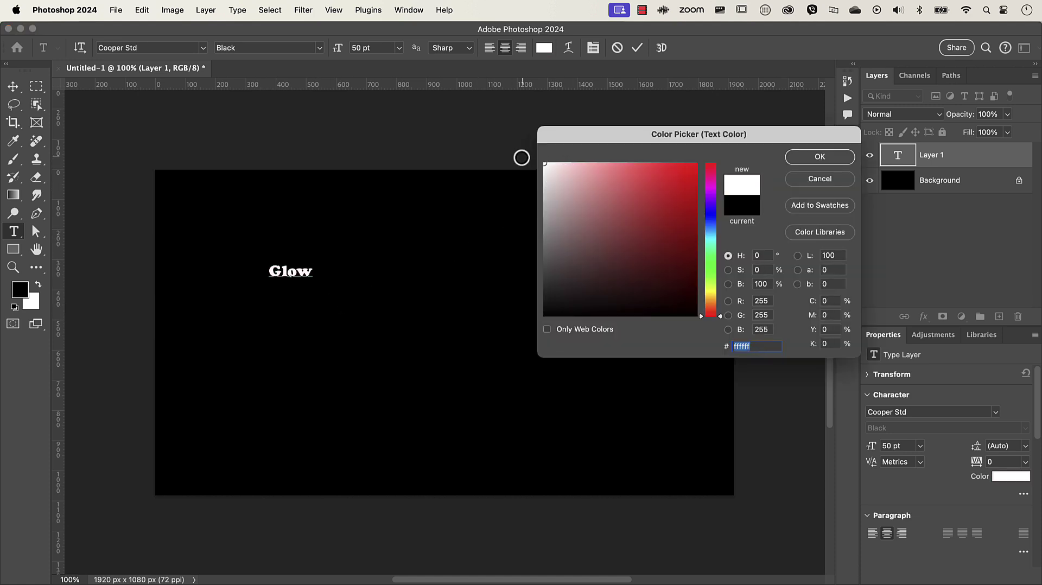
left_click(806, 159)
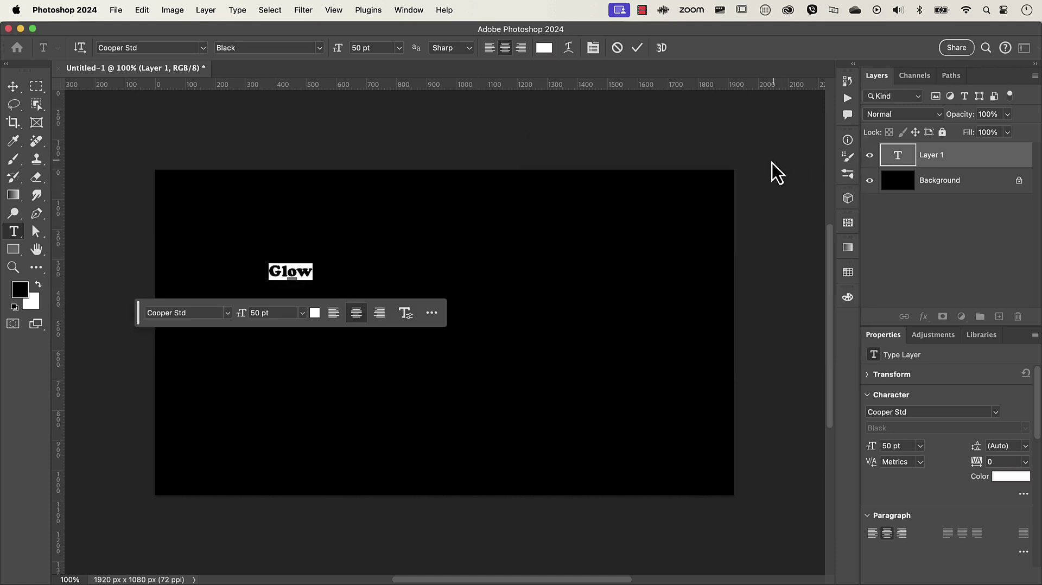
left_click(643, 171)
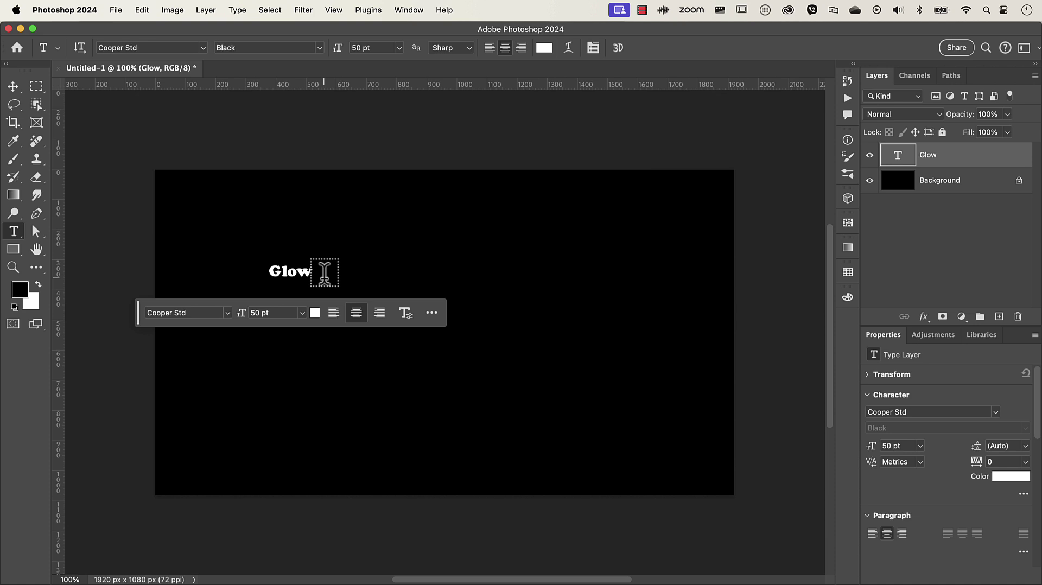
Scale the Glow text up to about 899% and center it on the canvas at X 960, Y 540 px.
key("super+t")
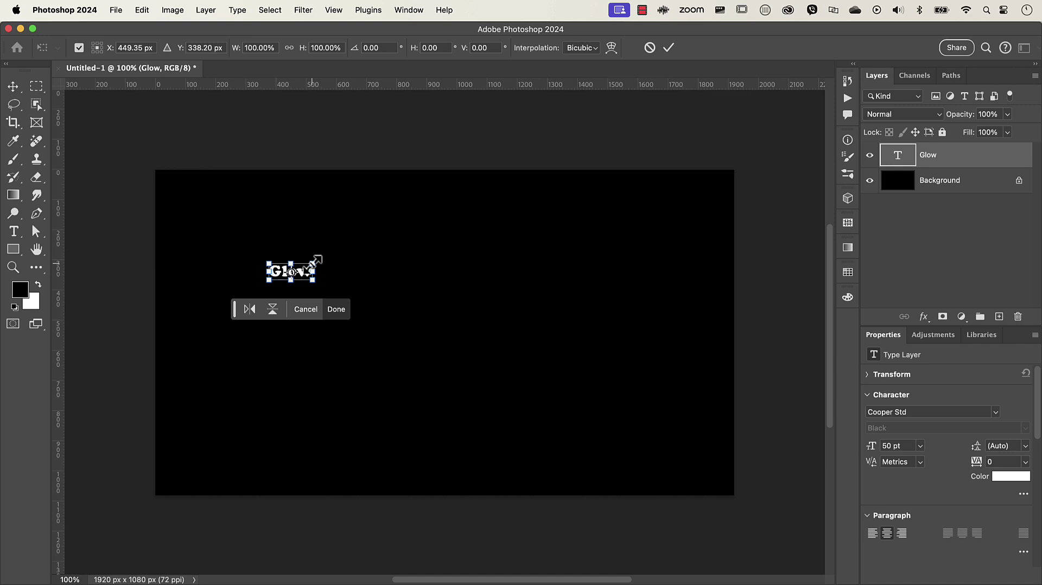
left_click_drag(316, 260, 675, 174)
left_click_drag(556, 210, 540, 337)
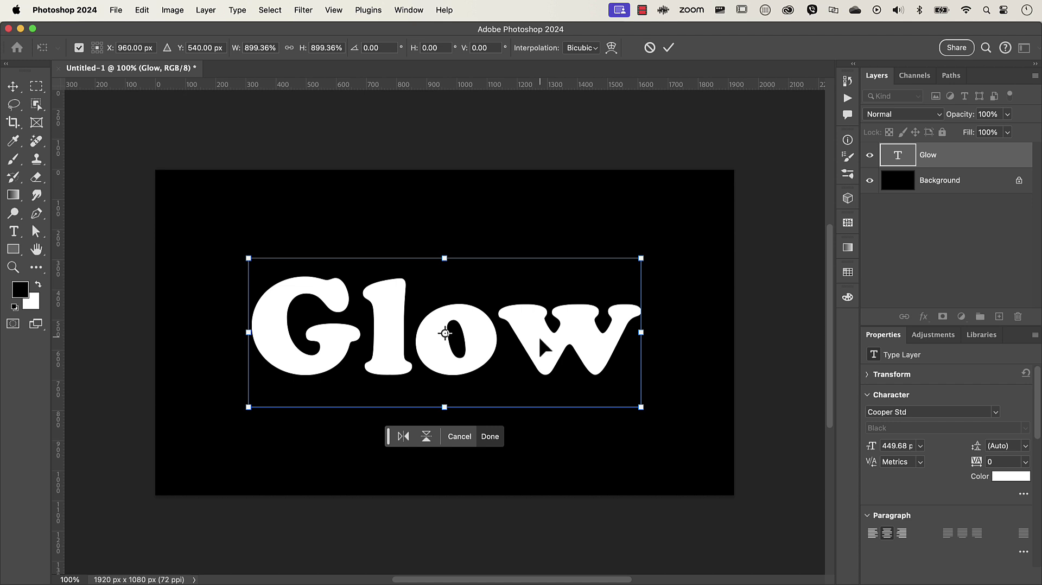
key("Return")
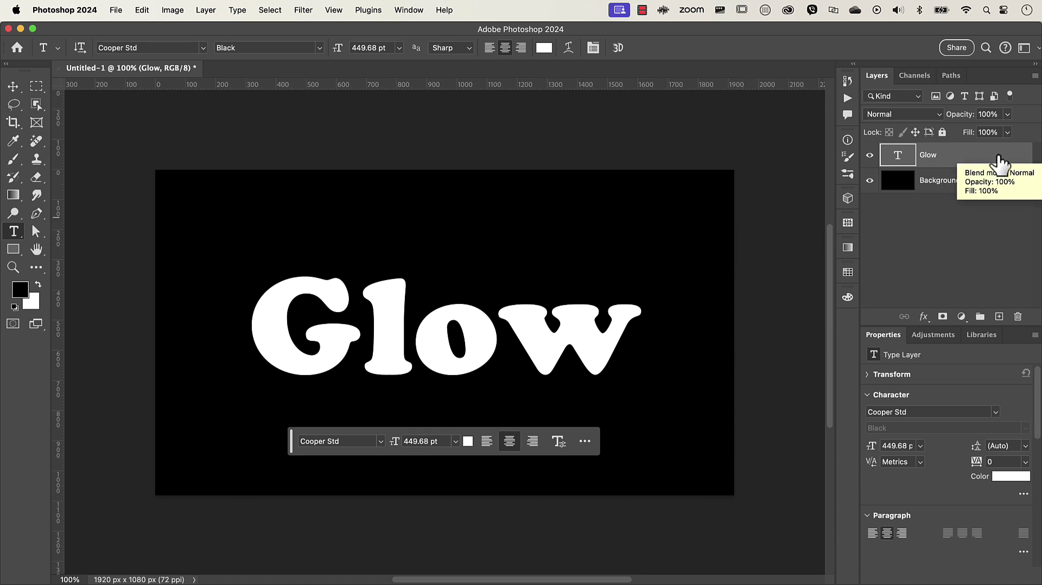
Add a Color Overlay in orange #ff7e00 to the Glow text layer's layer style.
double_click(927, 155)
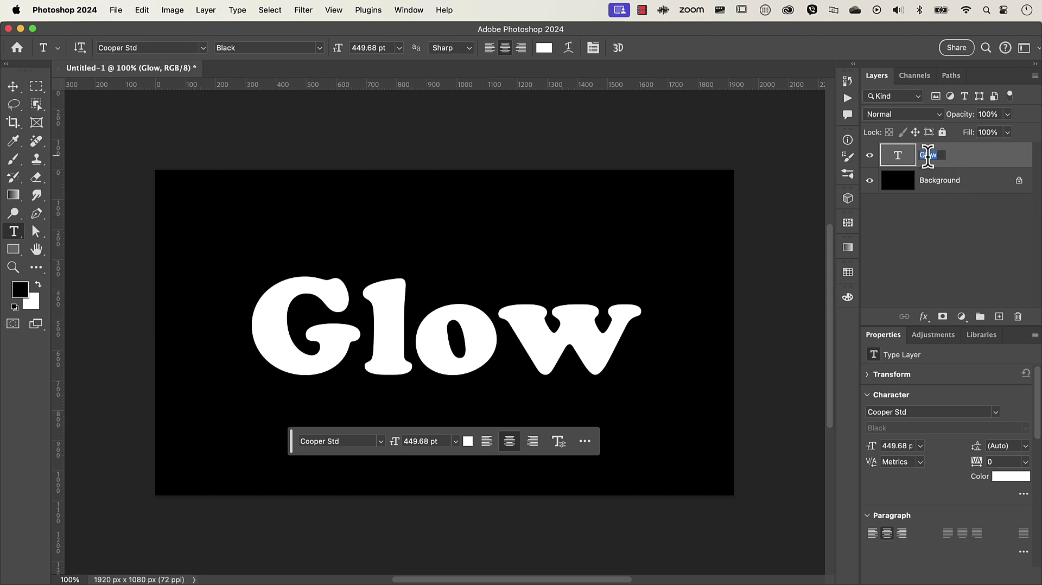
double_click(1007, 158)
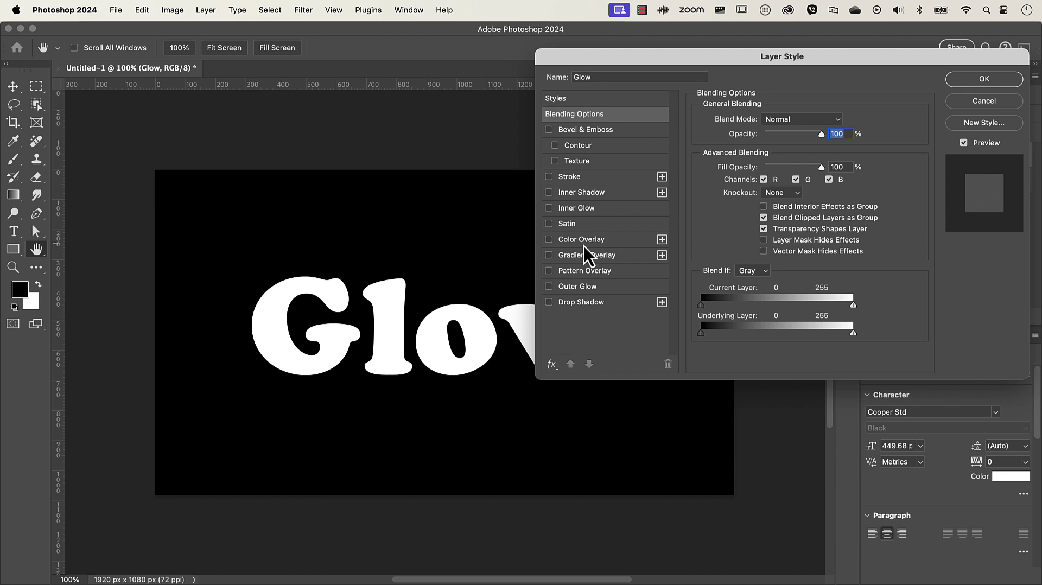
left_click(550, 241)
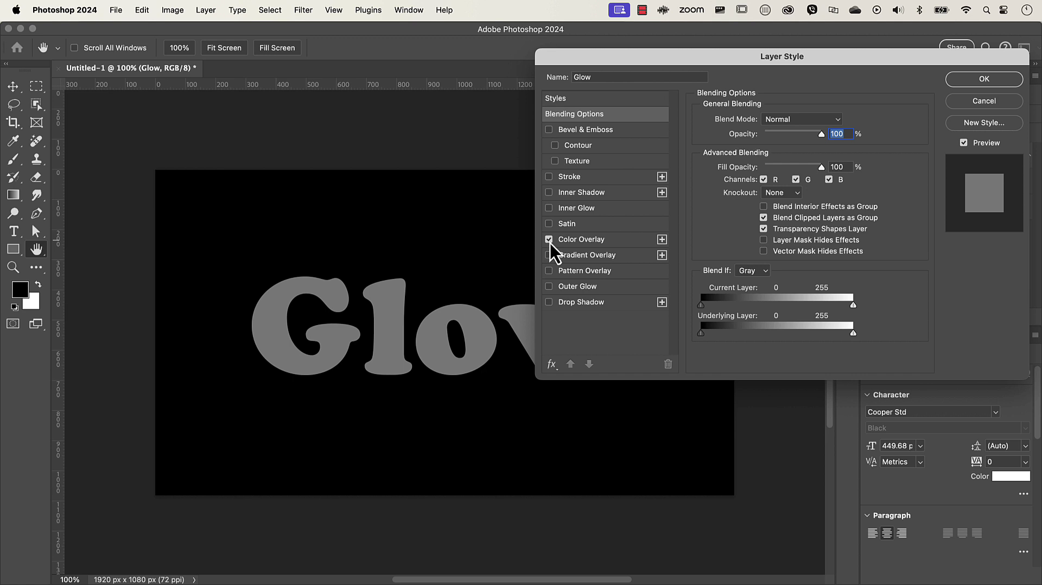
left_click(549, 239)
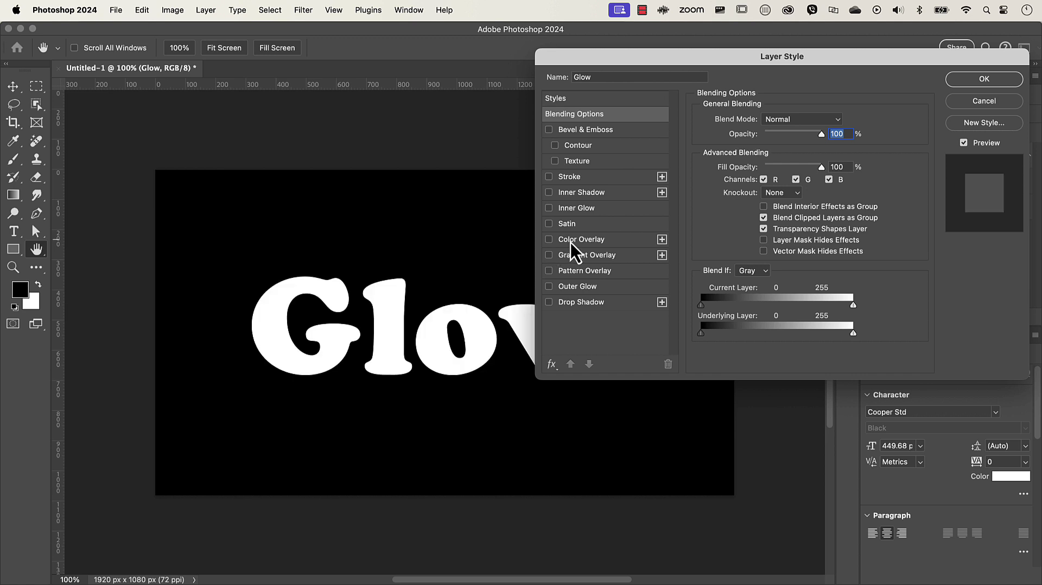
left_click(585, 242)
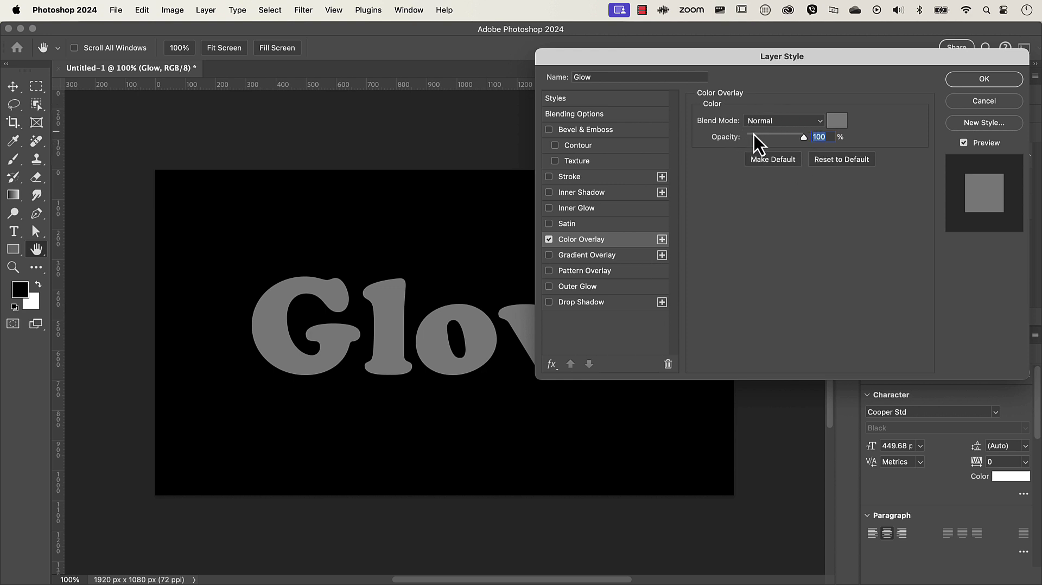
left_click(836, 123)
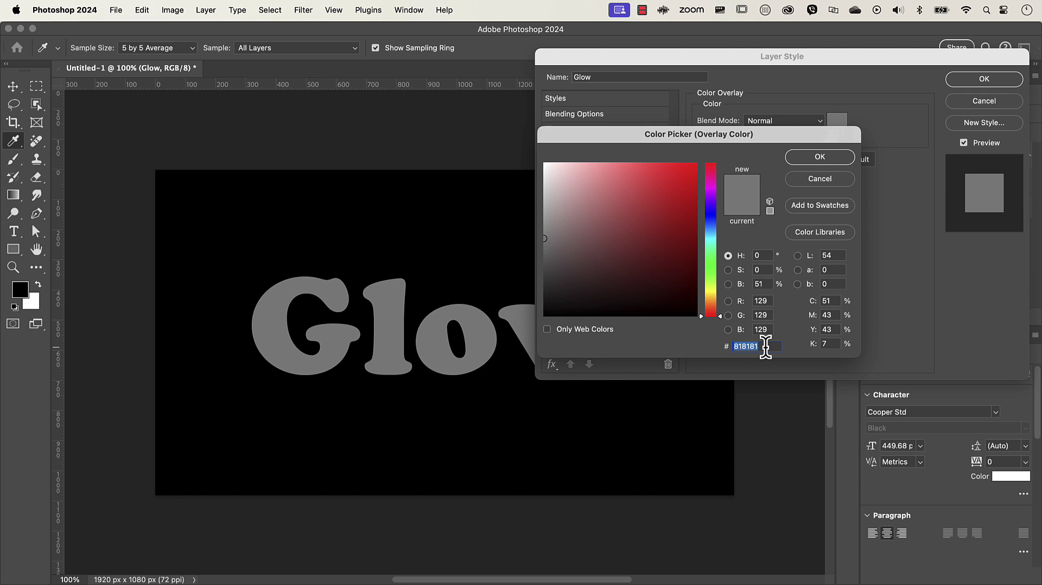
type("ff7e")
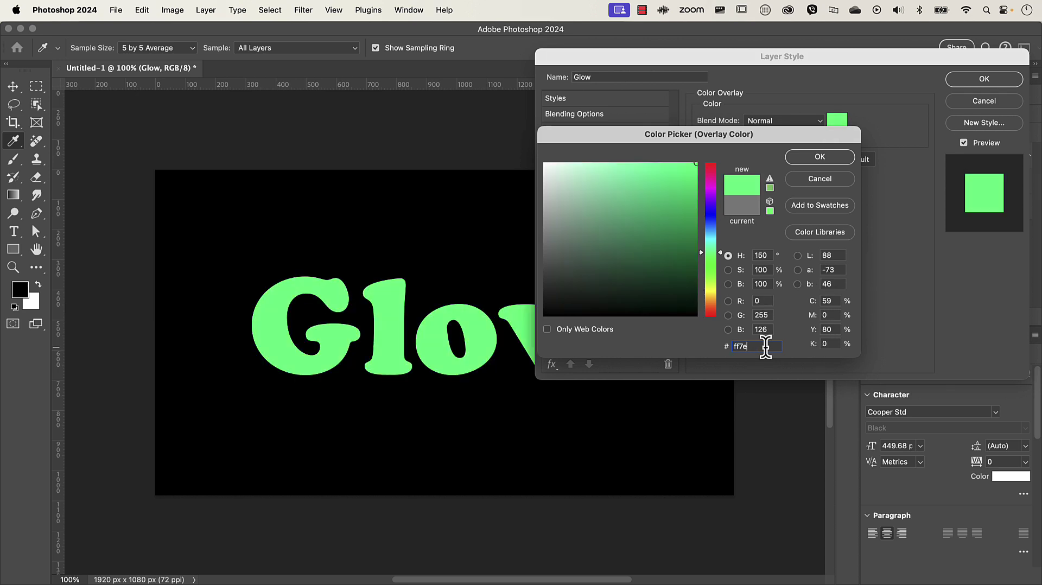
type("00")
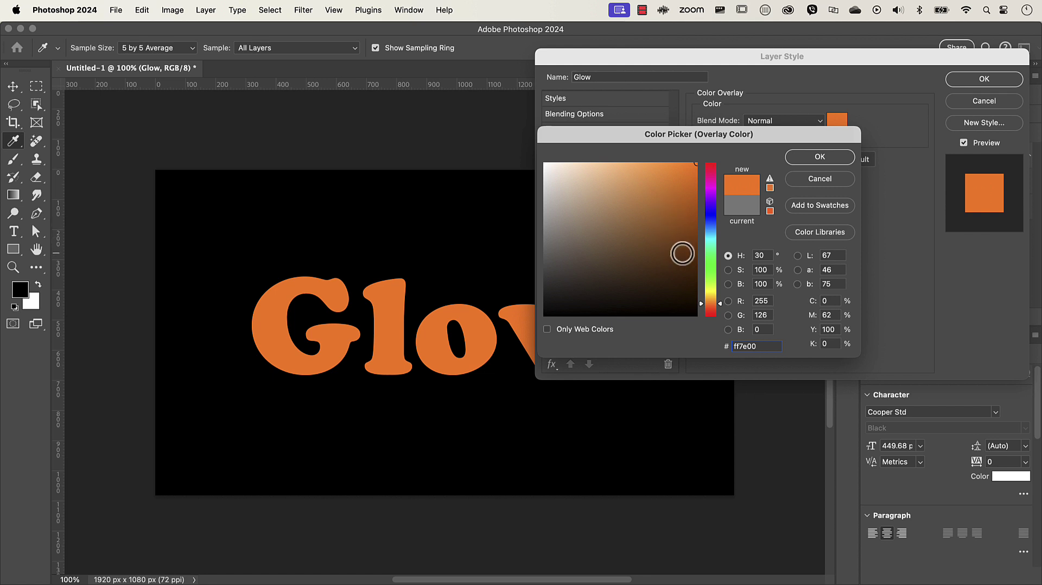
left_click(818, 158)
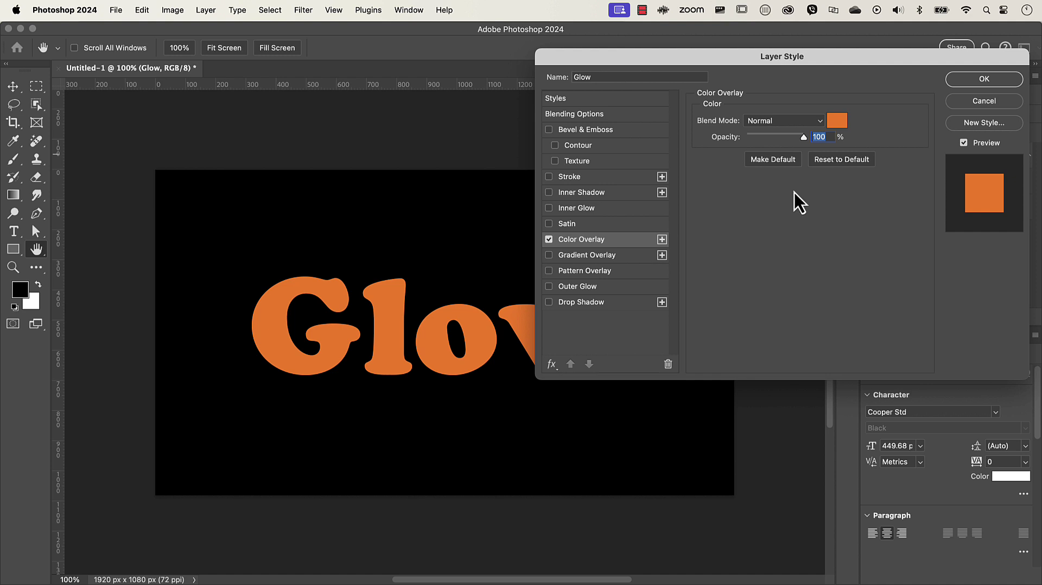
Add an Inner Glow to the Glow text layer's style with Normal blend mode and 100% opacity.
left_click(597, 208)
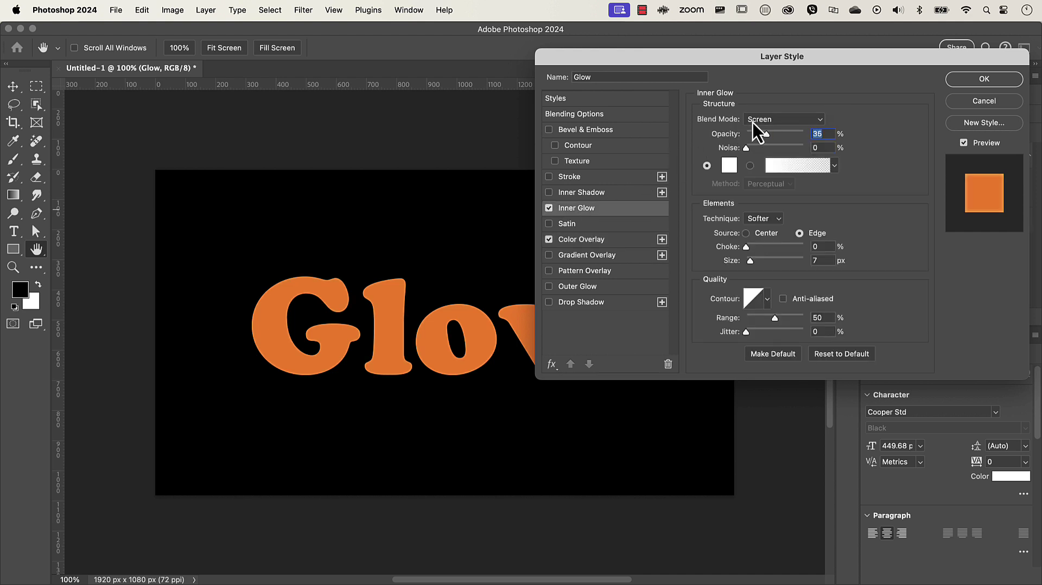
left_click(761, 122)
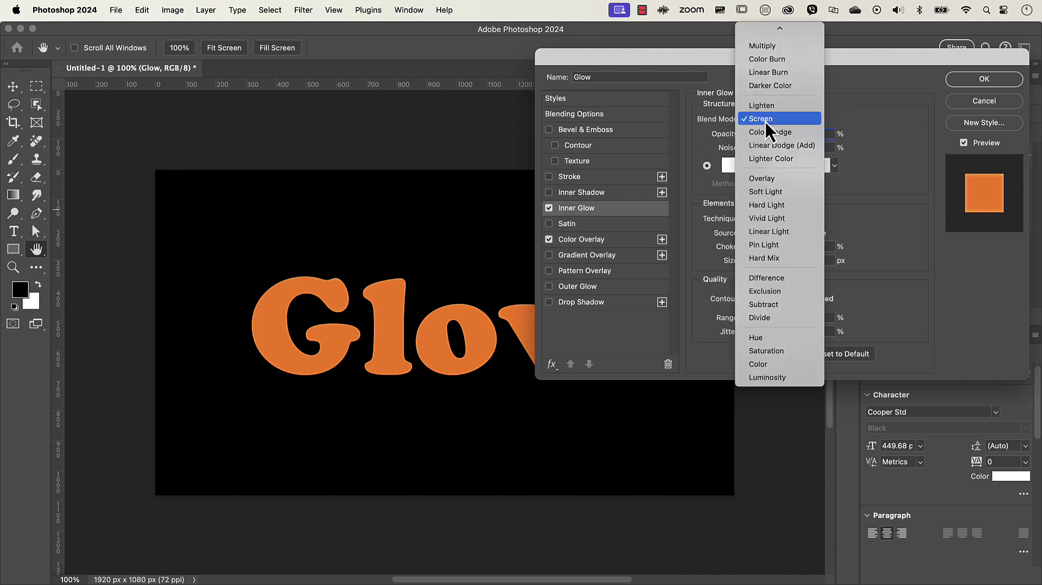
left_click(773, 46)
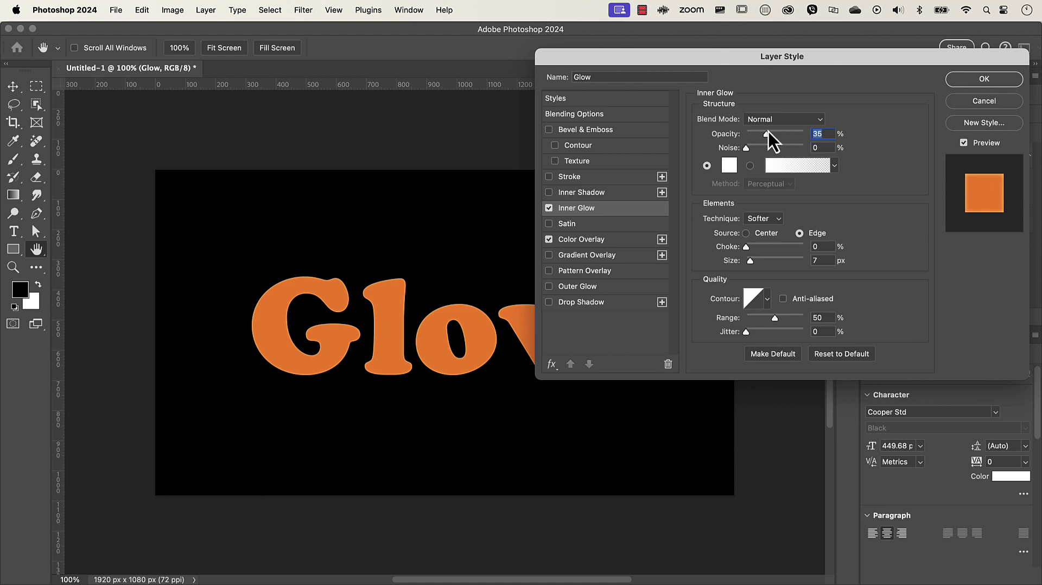
left_click_drag(767, 137, 812, 139)
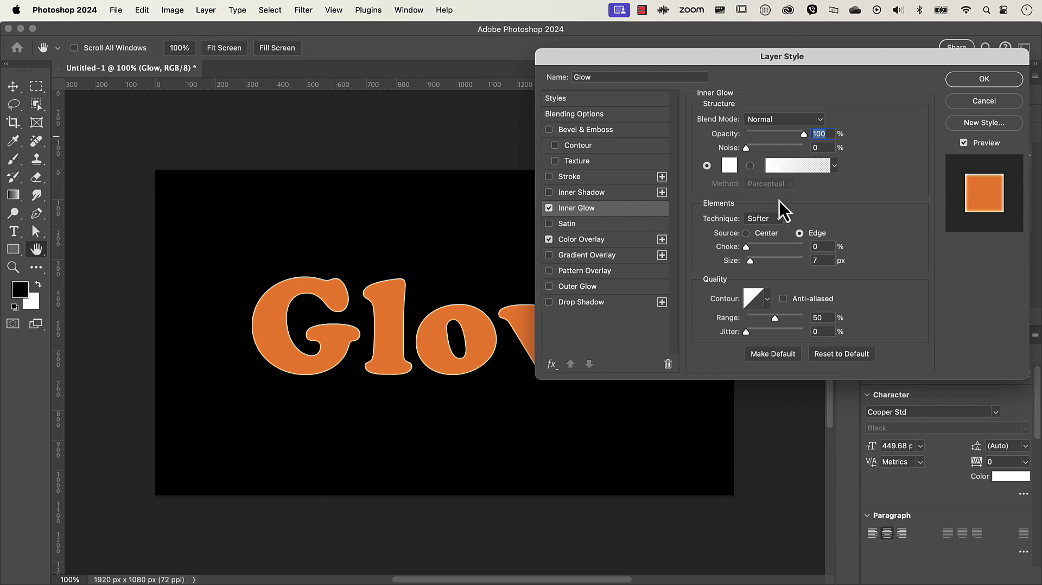
Set the Inner Glow to illuminate from the Center and its size to 51 px.
left_click(746, 234)
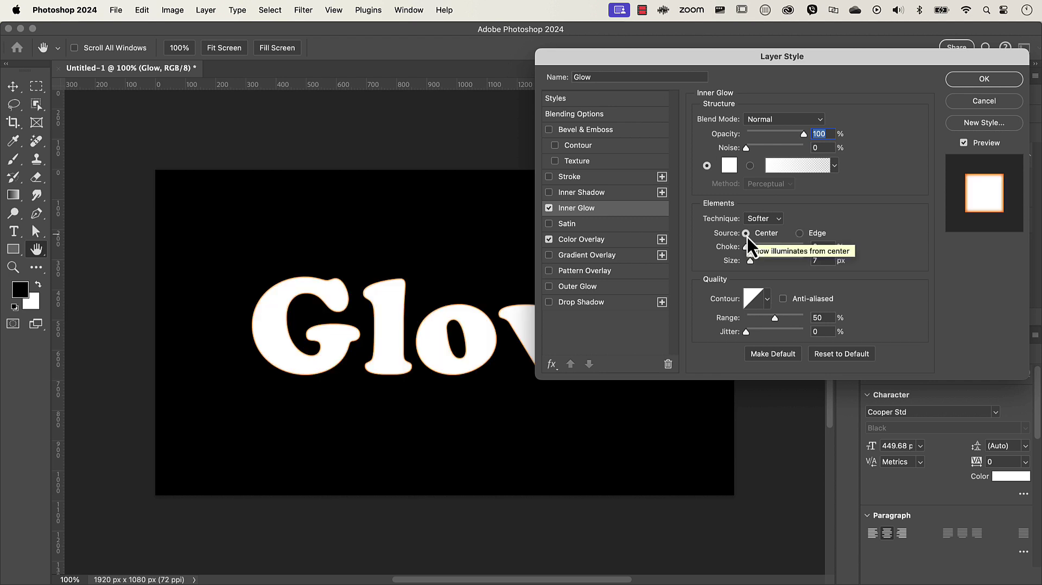
left_click(799, 234)
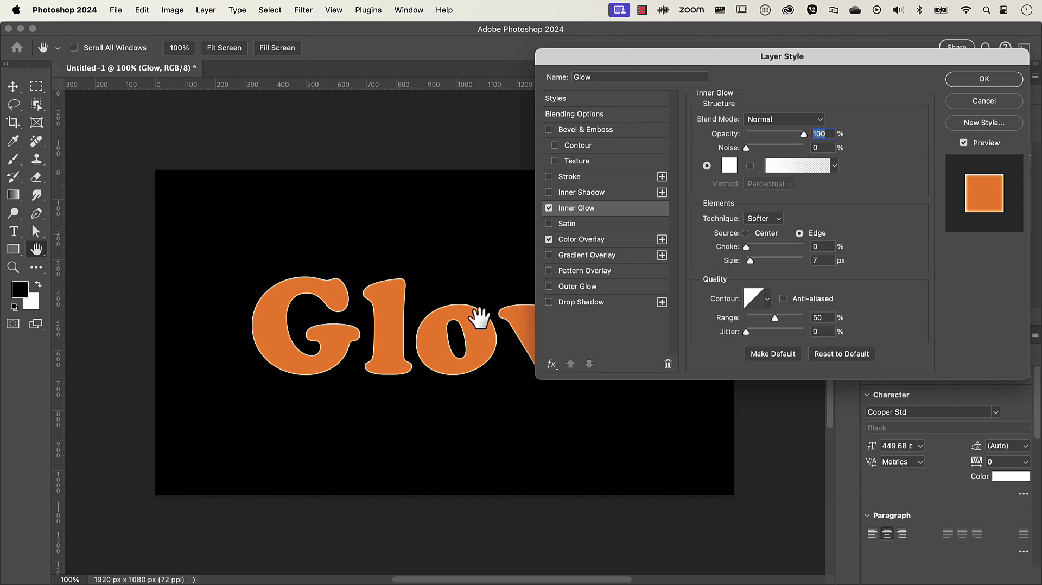
left_click(746, 233)
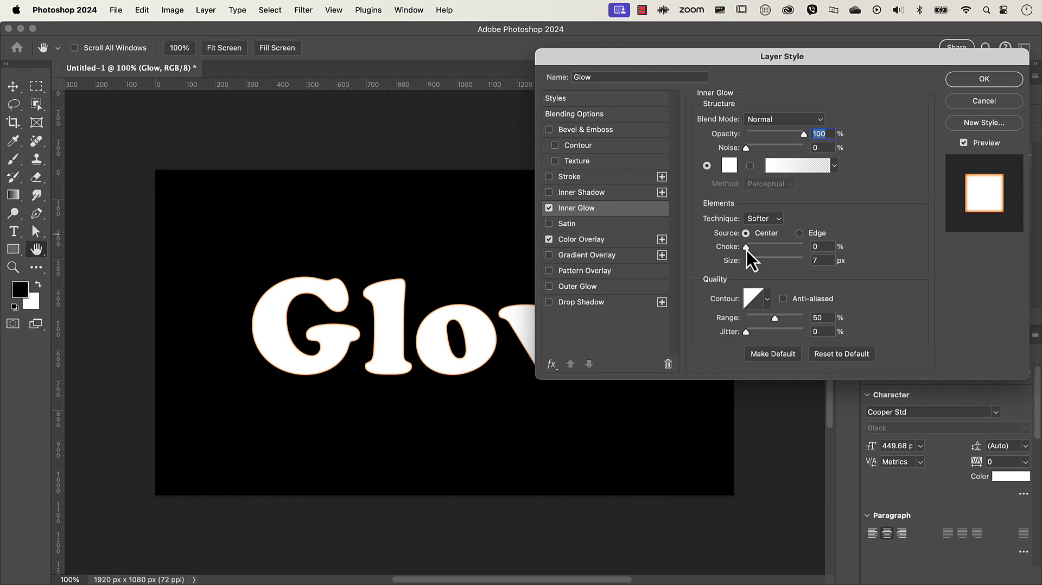
key("Tab")
key("Tab")
left_click_drag(749, 265, 762, 265)
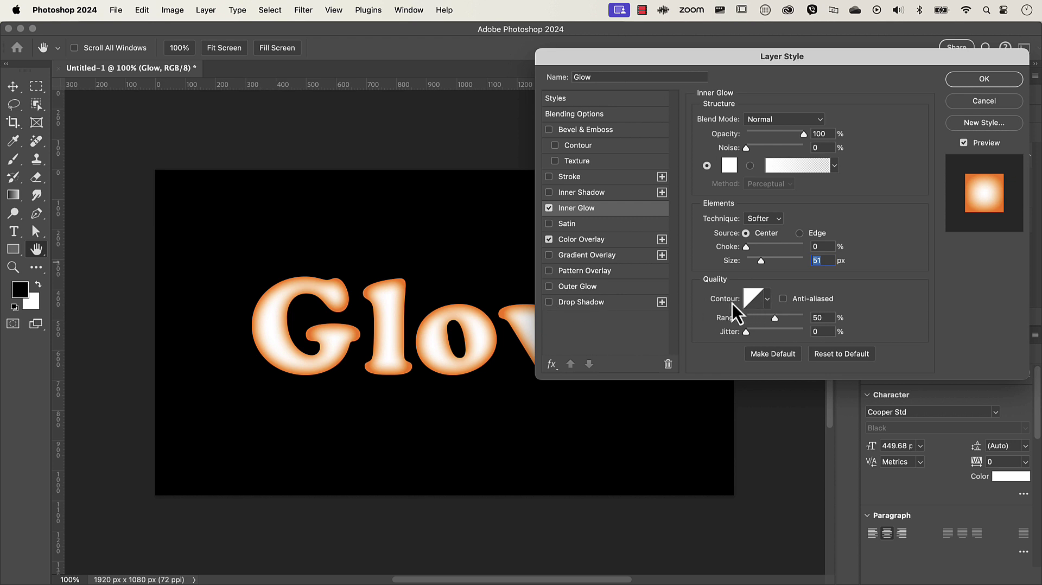
Change the Inner Glow contour from the linear preset to the rounded quarter-arc curve.
left_click(767, 300)
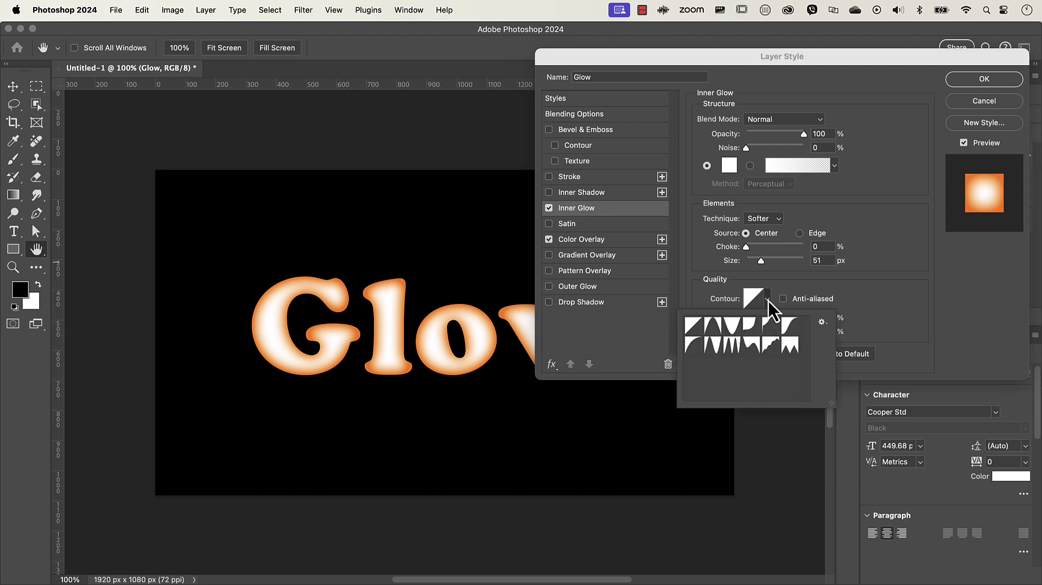
left_click(694, 350)
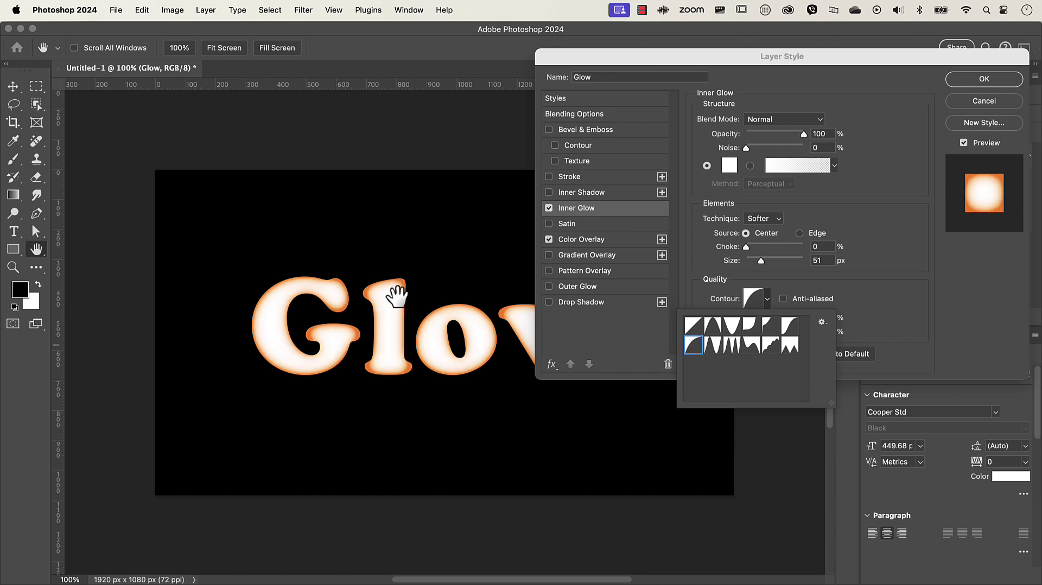
left_click(696, 327)
left_click(694, 348)
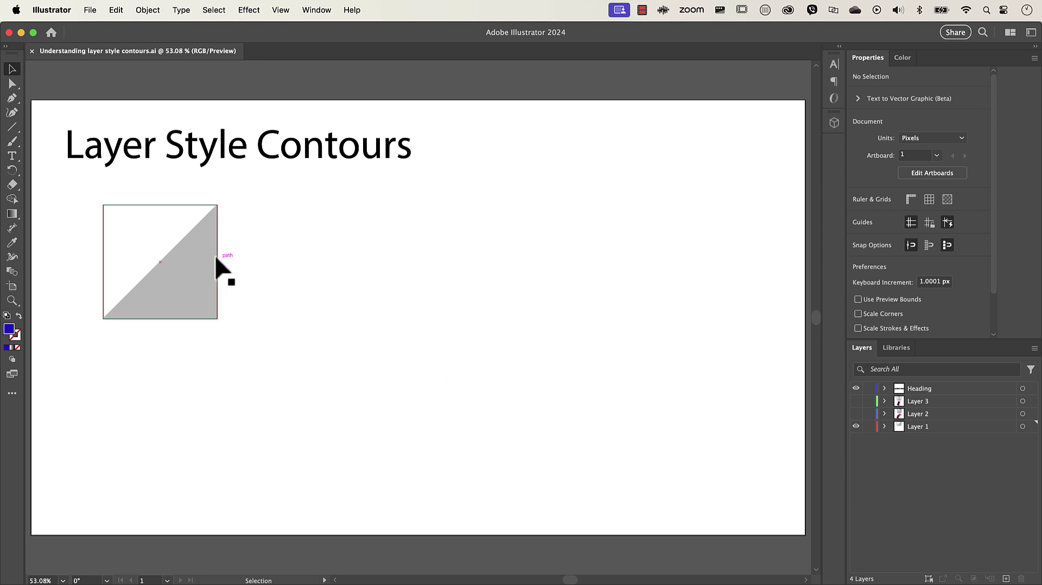
Switch to the layer style contours diagram in Illustrator and show the hidden path in Layer 1, Layer 2 and Layer 3.
left_click(885, 426)
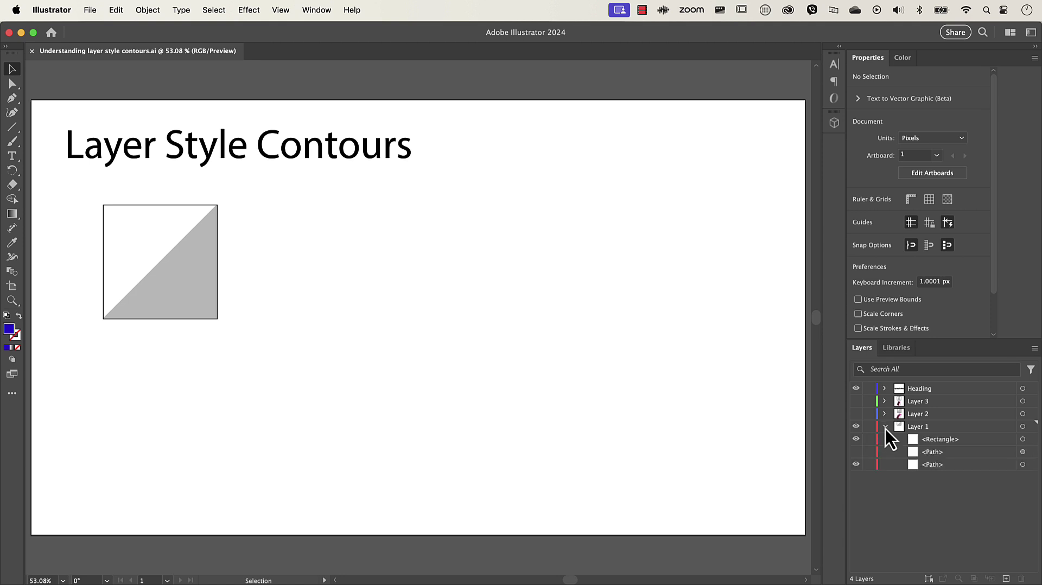
left_click(856, 452)
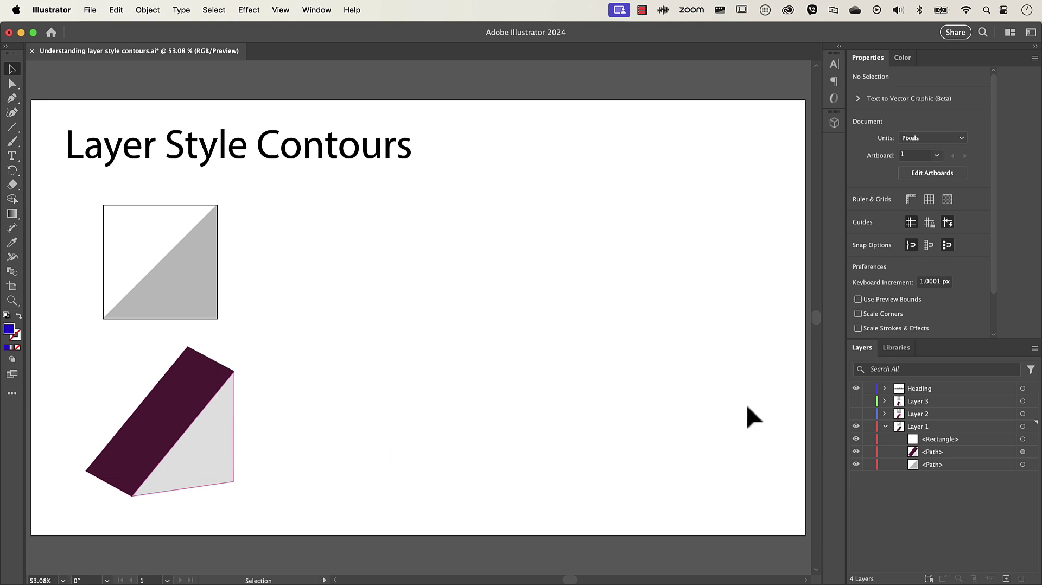
left_click(856, 414)
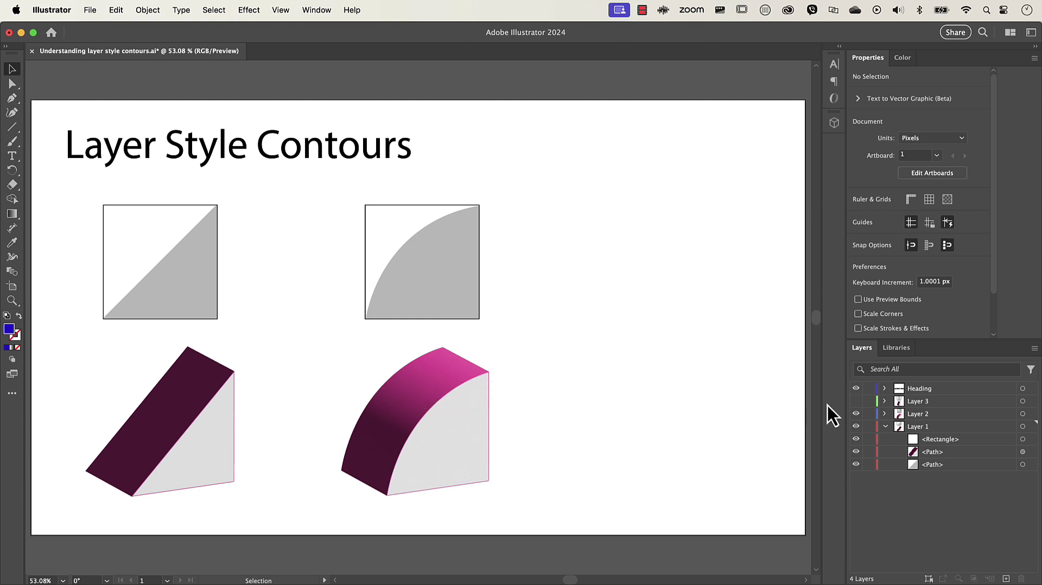
left_click(856, 401)
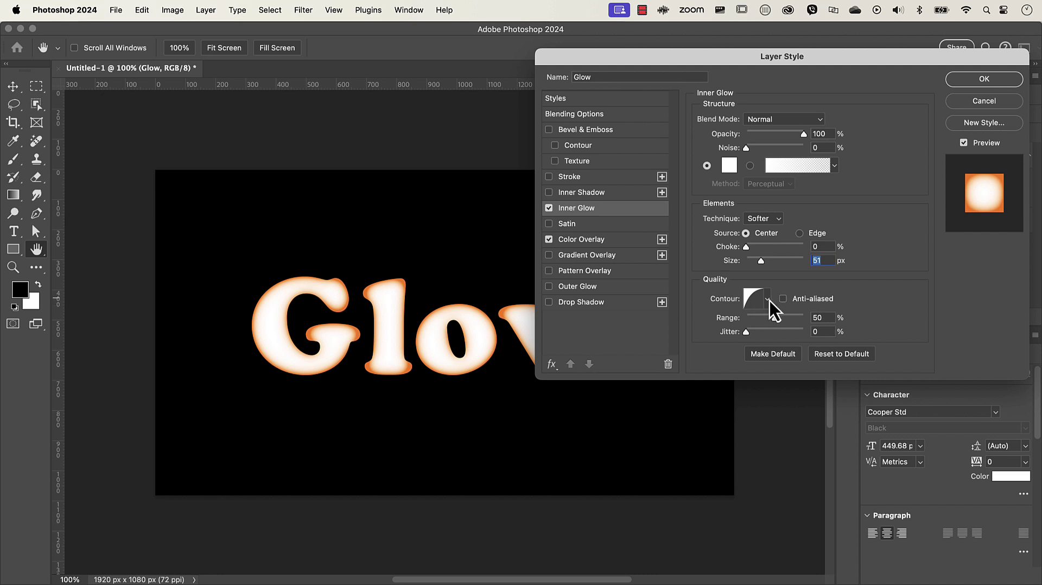
Back in Photoshop, add an Outer Glow to the text layer's style with Normal blend mode and 100% opacity.
left_click(766, 298)
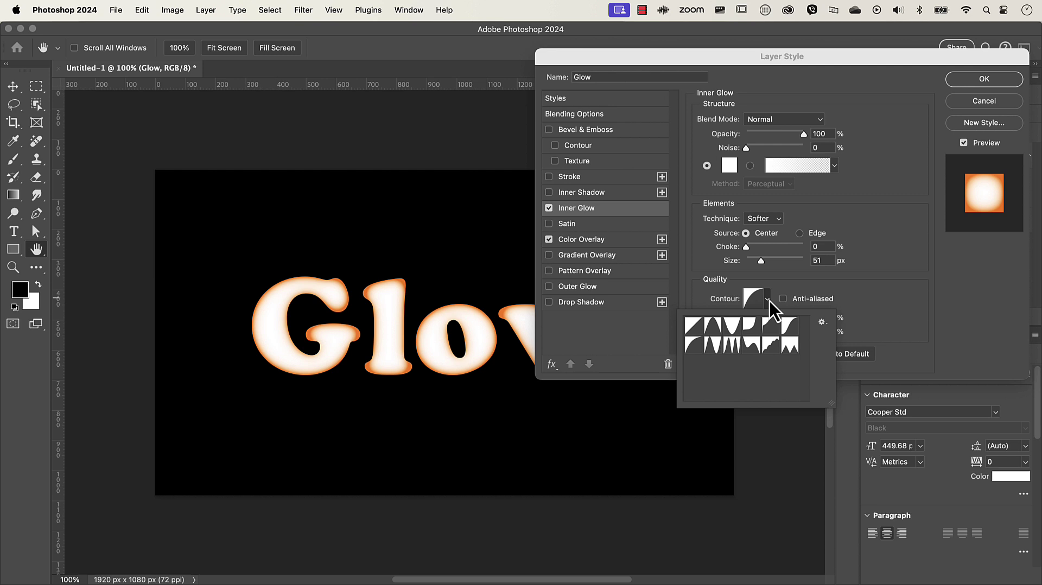
left_click(581, 290)
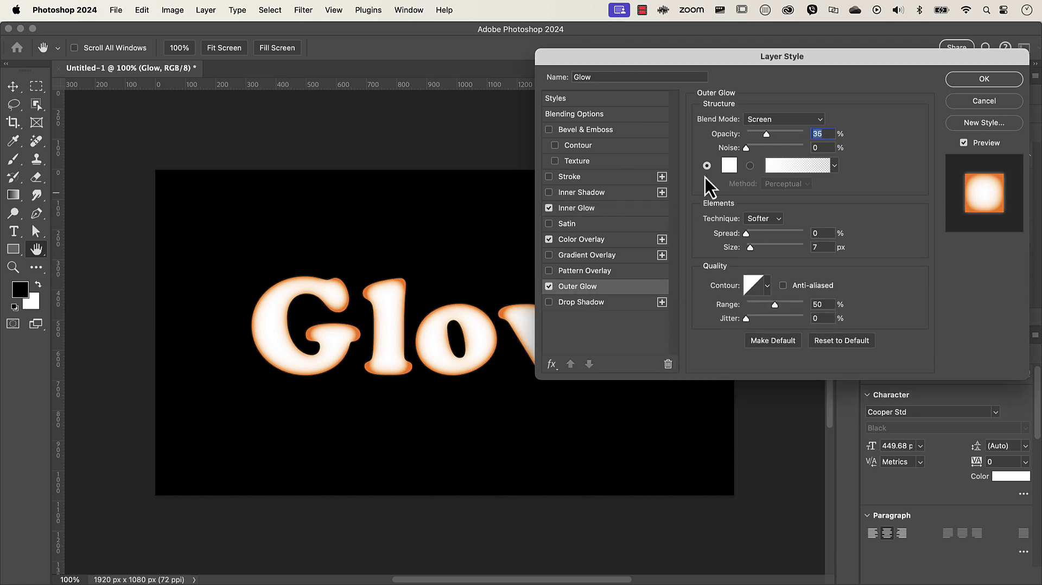
left_click(763, 120)
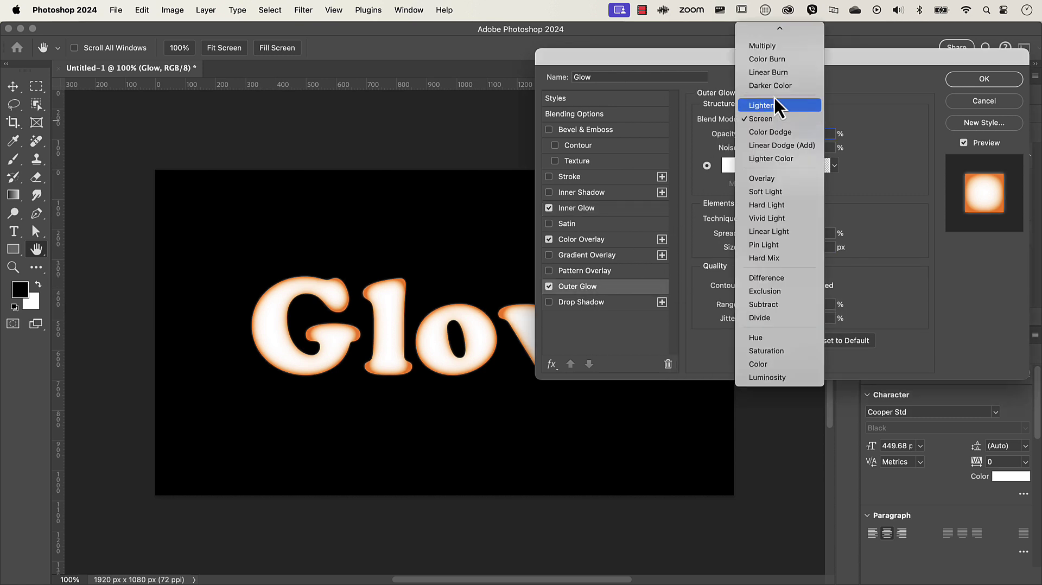
left_click(770, 45)
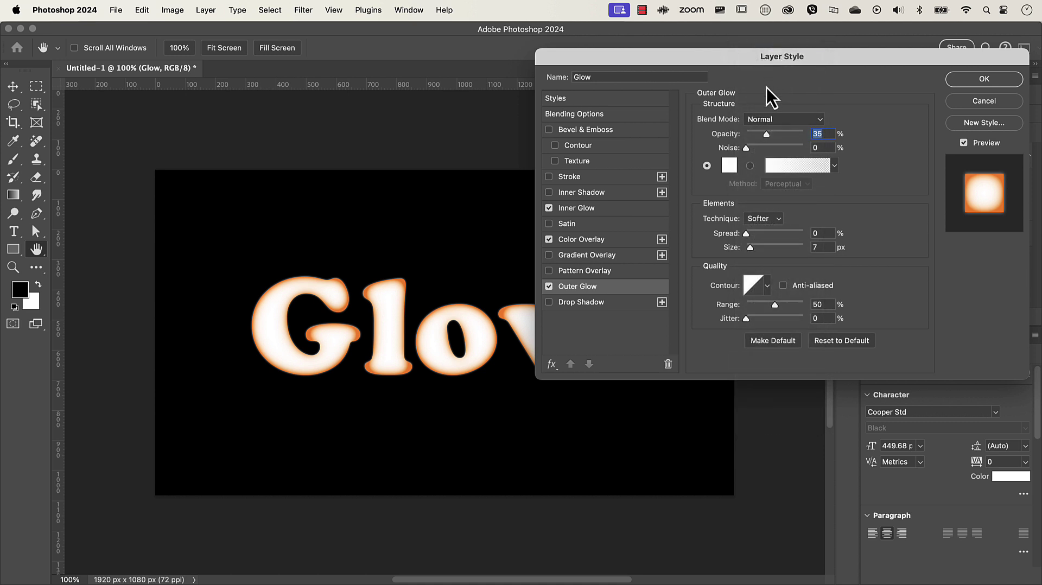
left_click_drag(766, 134, 813, 142)
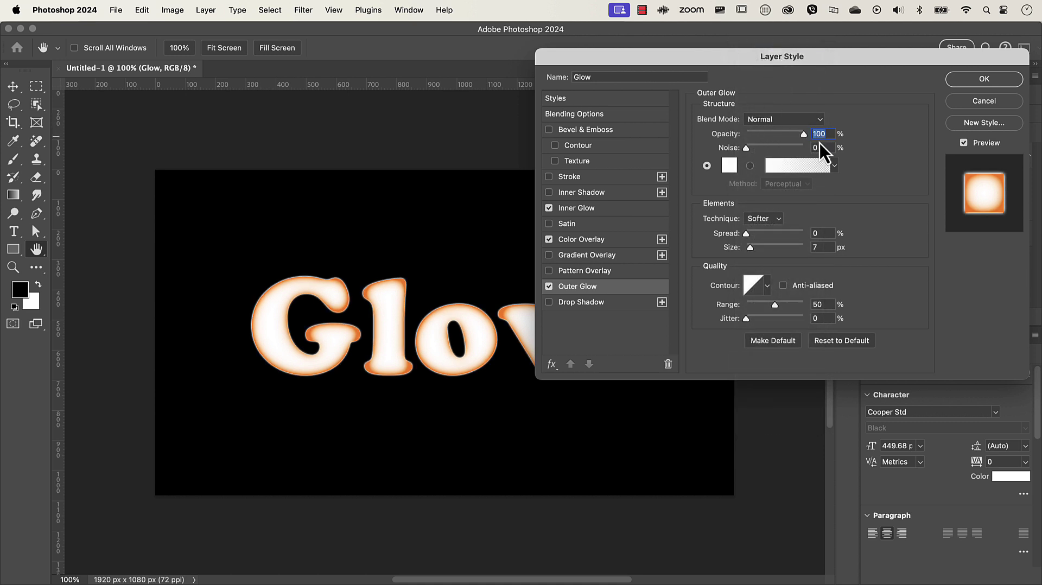
Set the Outer Glow color to dark red #c91010.
left_click(731, 170)
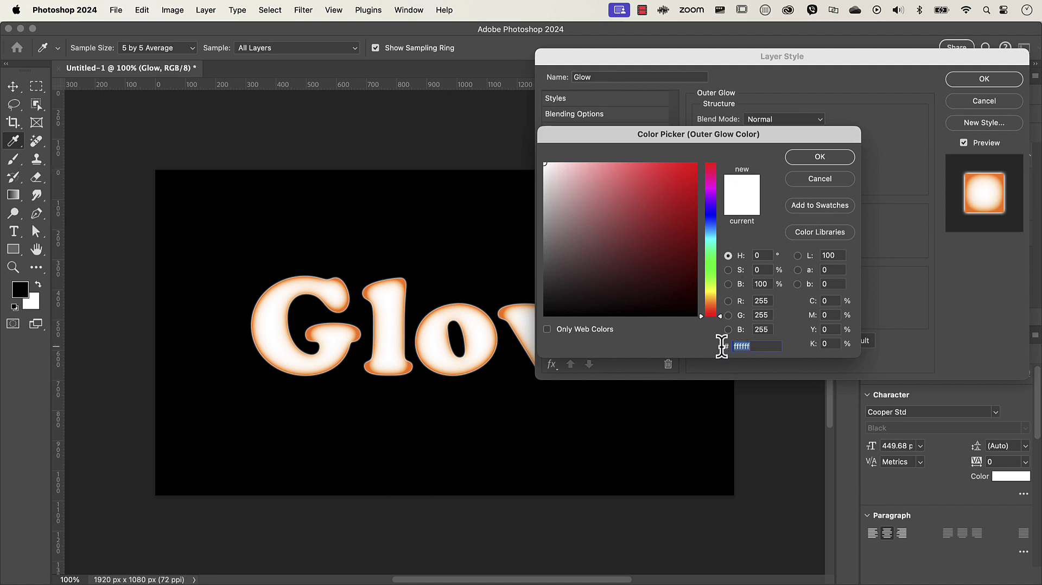
type("c9")
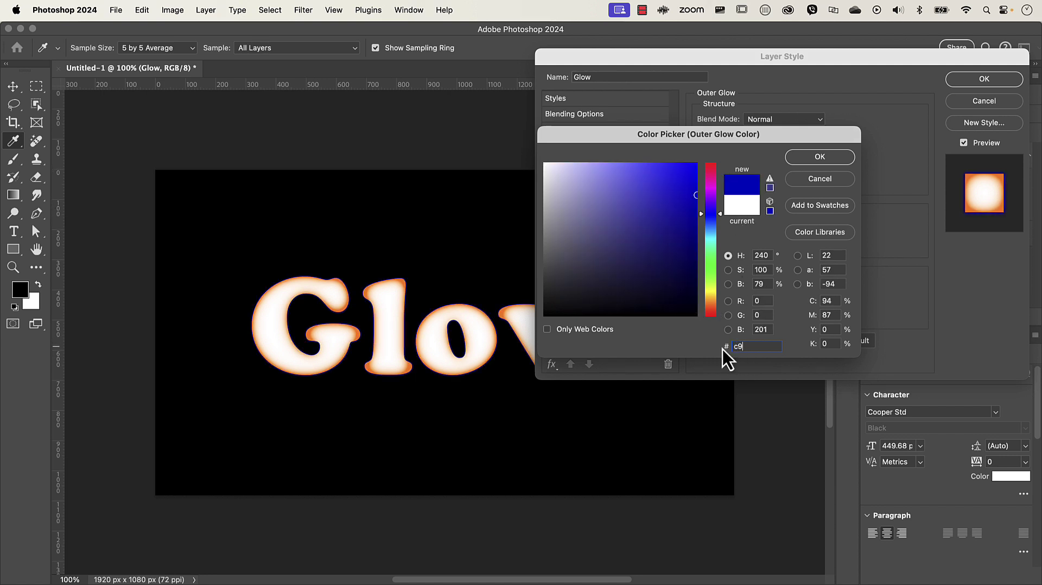
type("1010")
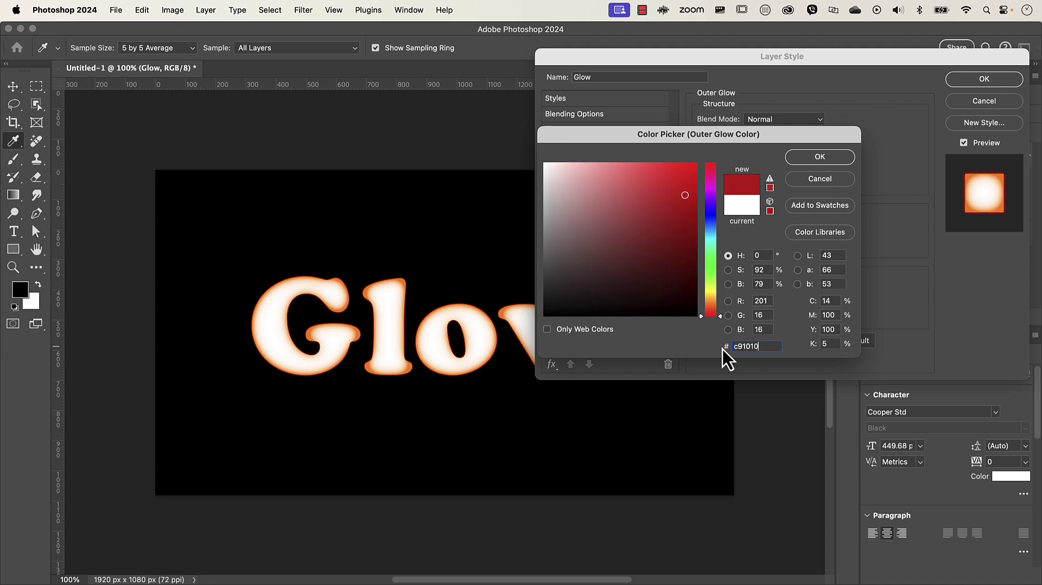
left_click(812, 158)
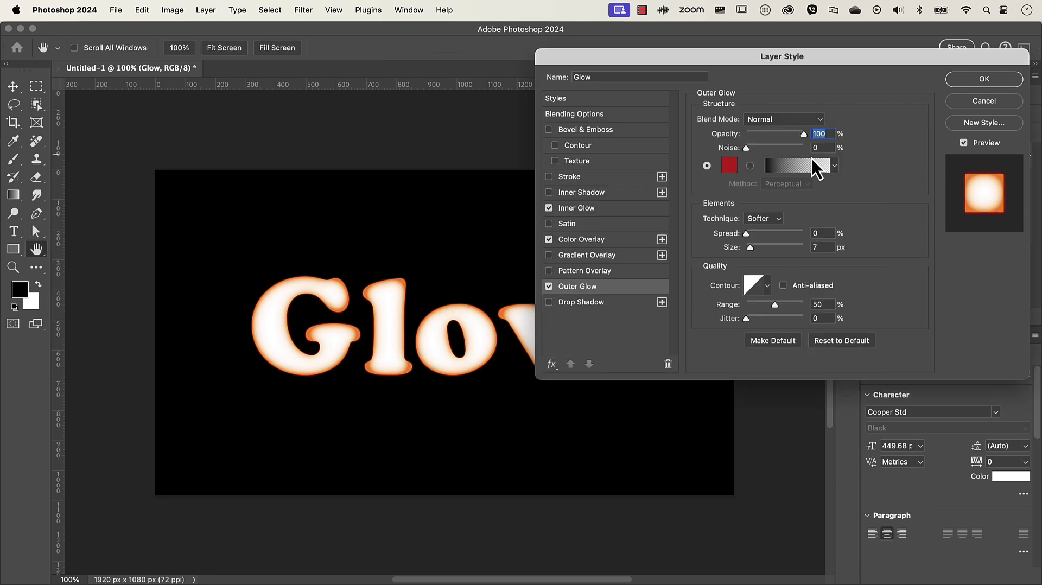
Set the Outer Glow size to 49 px with 0% spread and the Softer technique, and apply the layer style.
left_click(759, 220)
left_click(765, 205)
mouse_move(747, 236)
left_mouse_down()
mouse_move(803, 240)
mouse_move(753, 253)
left_mouse_up()
left_click_drag(757, 233, 770, 253)
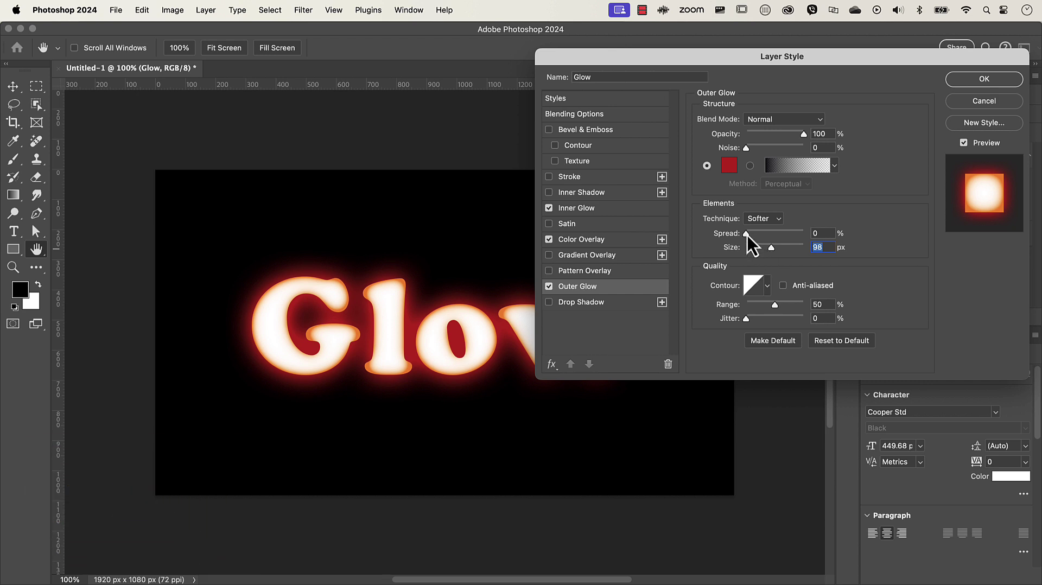
left_click_drag(746, 234, 762, 251)
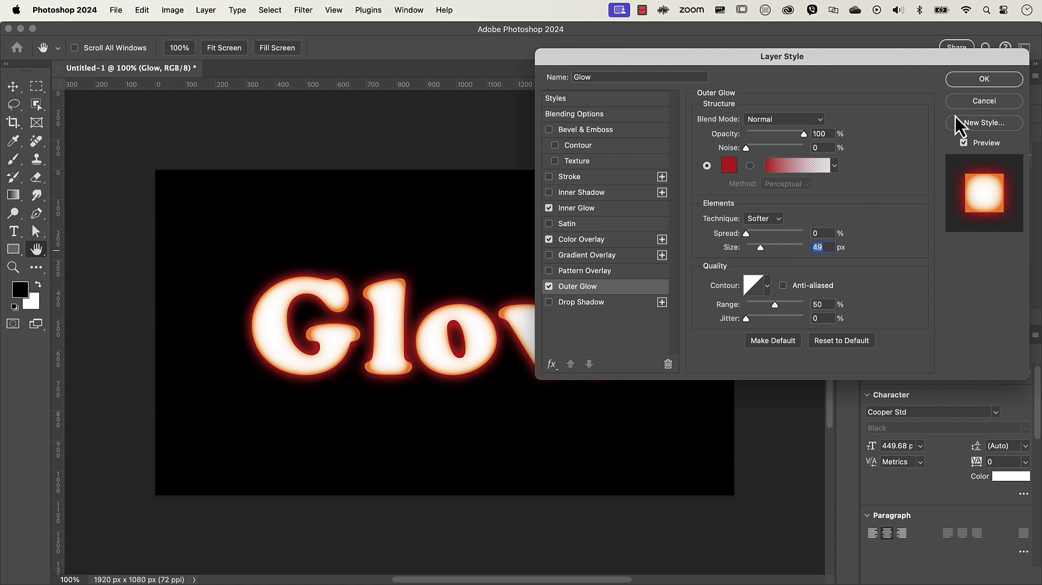
left_click(984, 80)
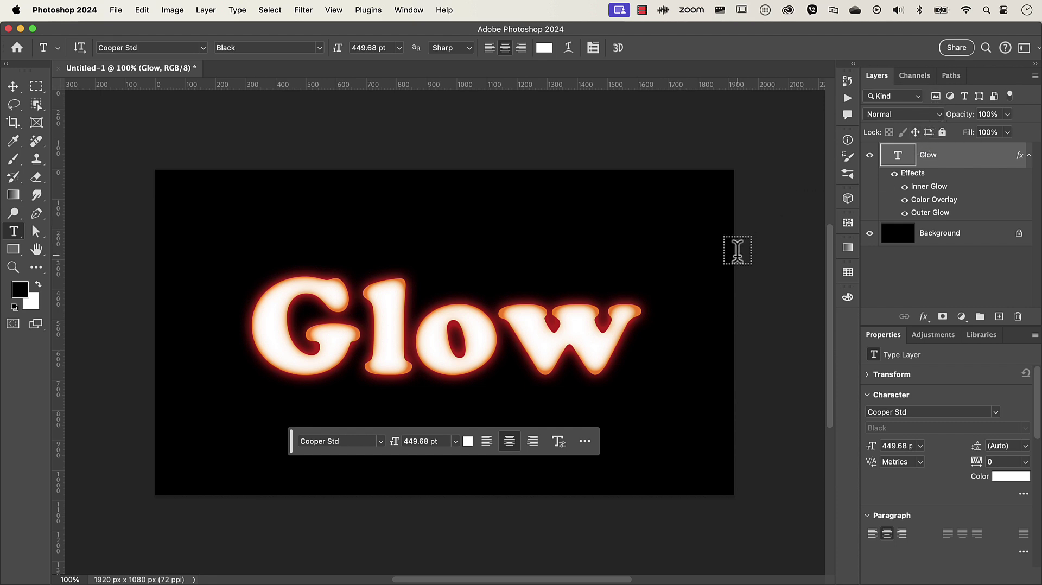
Try extending the Glow text to "Glowing", remove the added letters and commit the text.
double_click(900, 162)
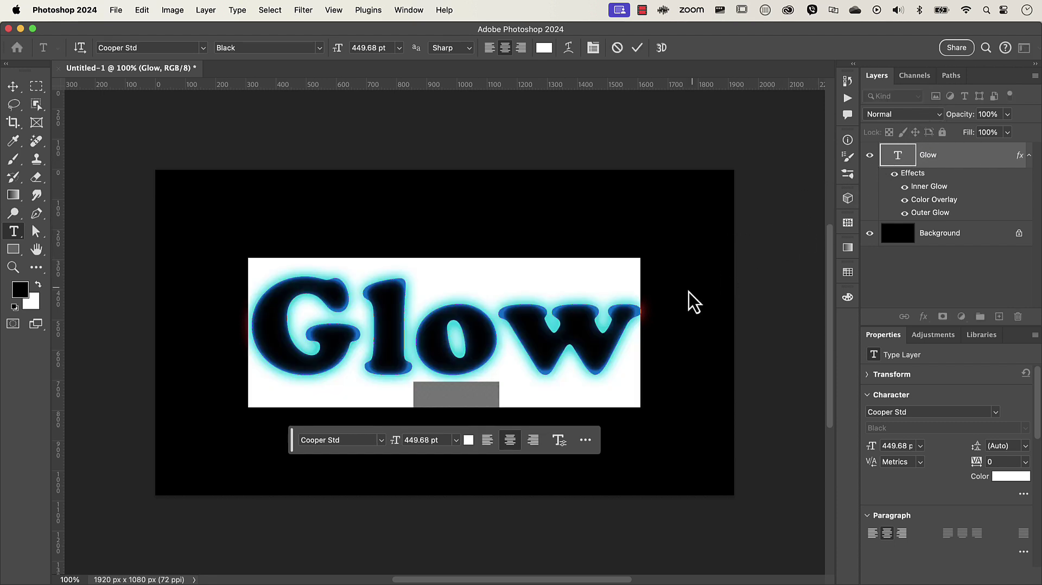
left_click(621, 335)
type("ing")
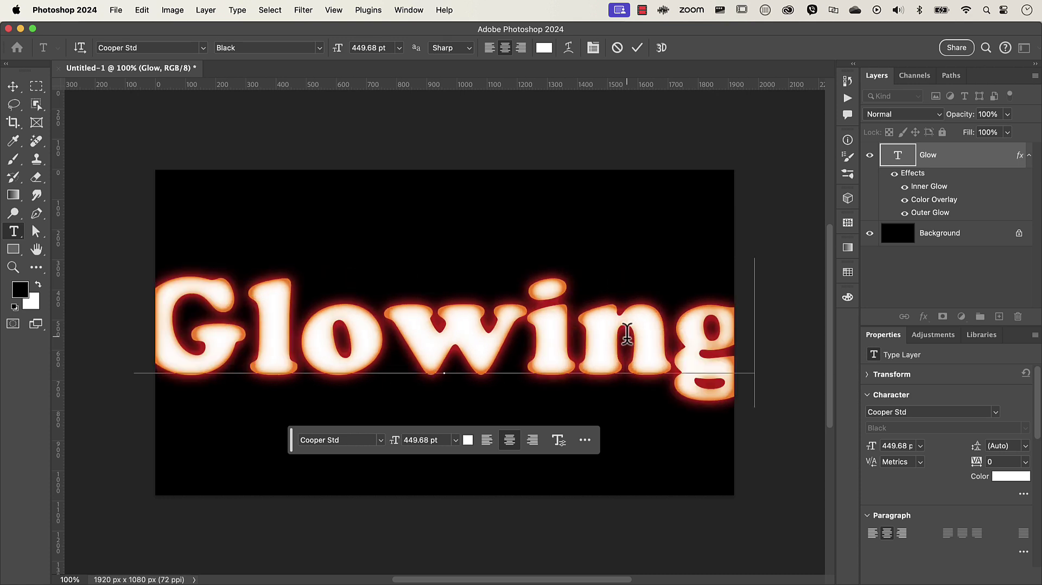
key("BackSpace")
key("BackSpace")
key("BackSpace")
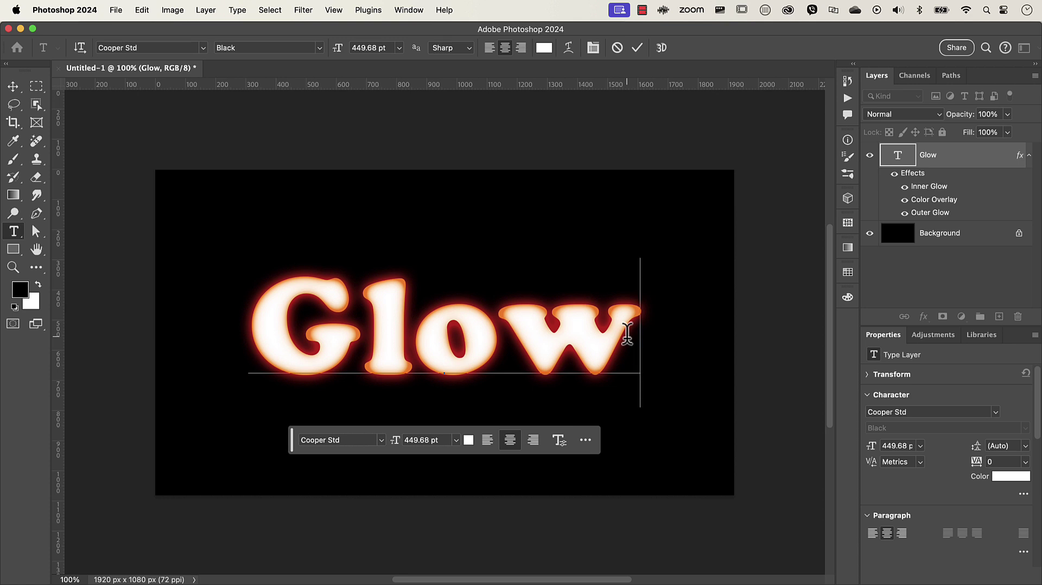
key("super+Return")
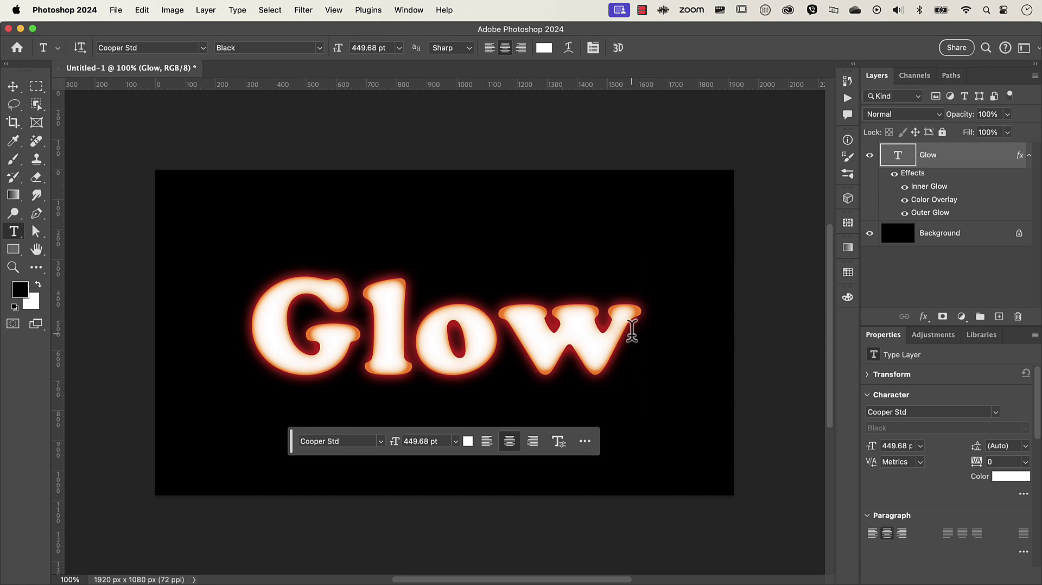
With the Glow text hidden, draw a rectangle about 700 by 525 px on a new layer and copy the text's layer effects onto it.
left_click(999, 316)
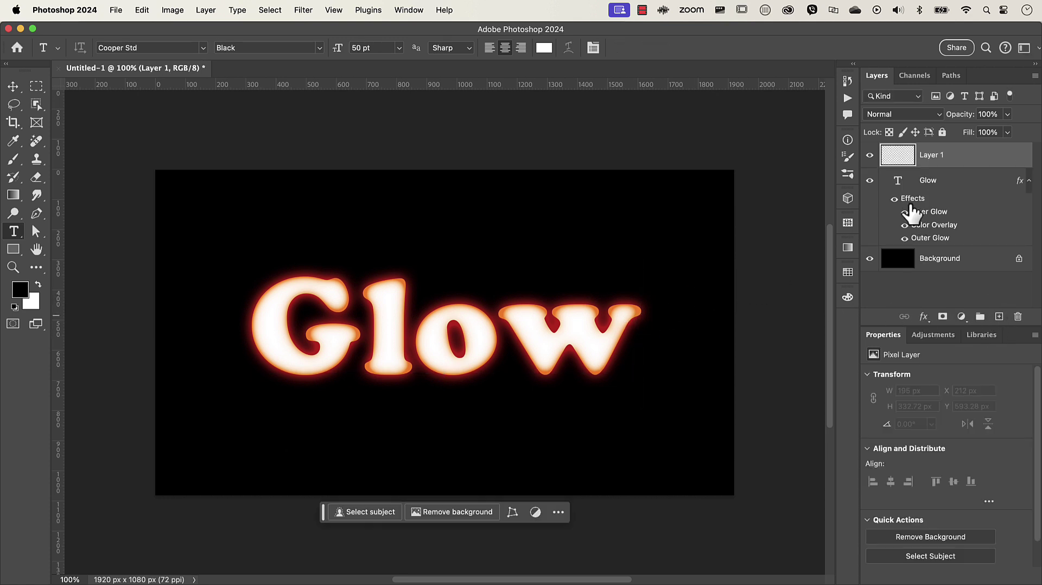
left_click(869, 180)
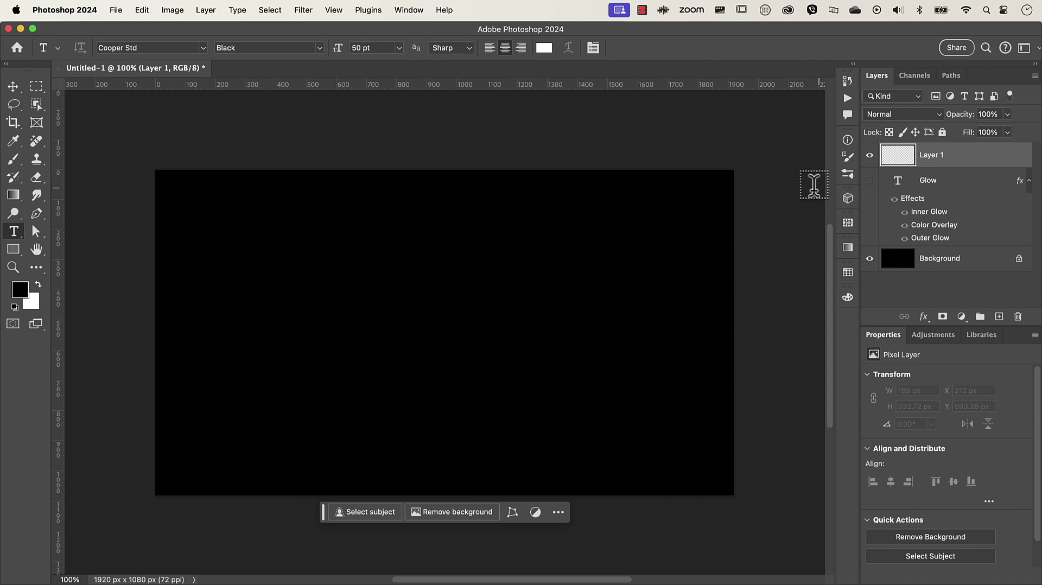
left_click(13, 255)
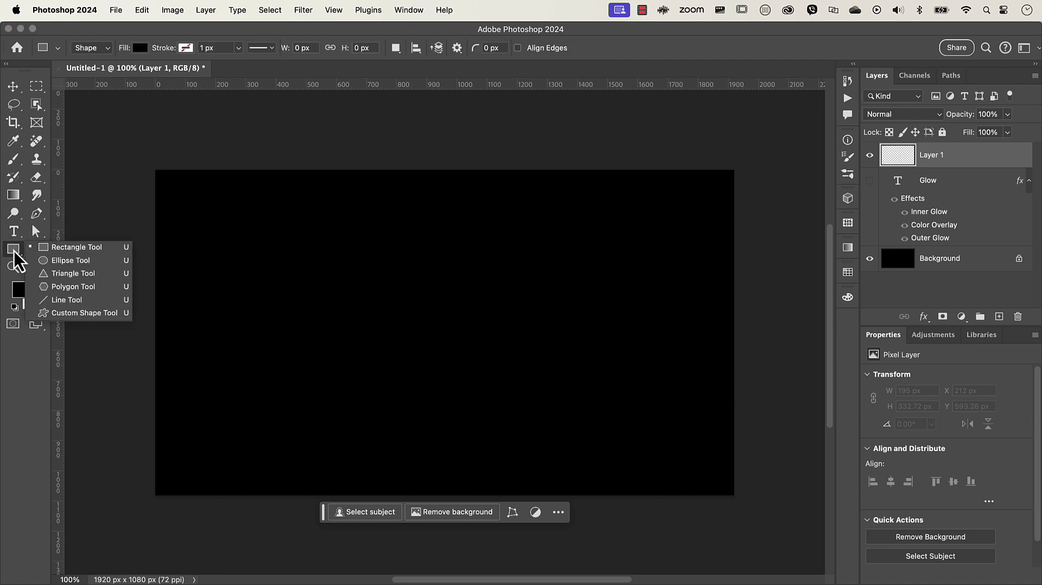
left_click(55, 245)
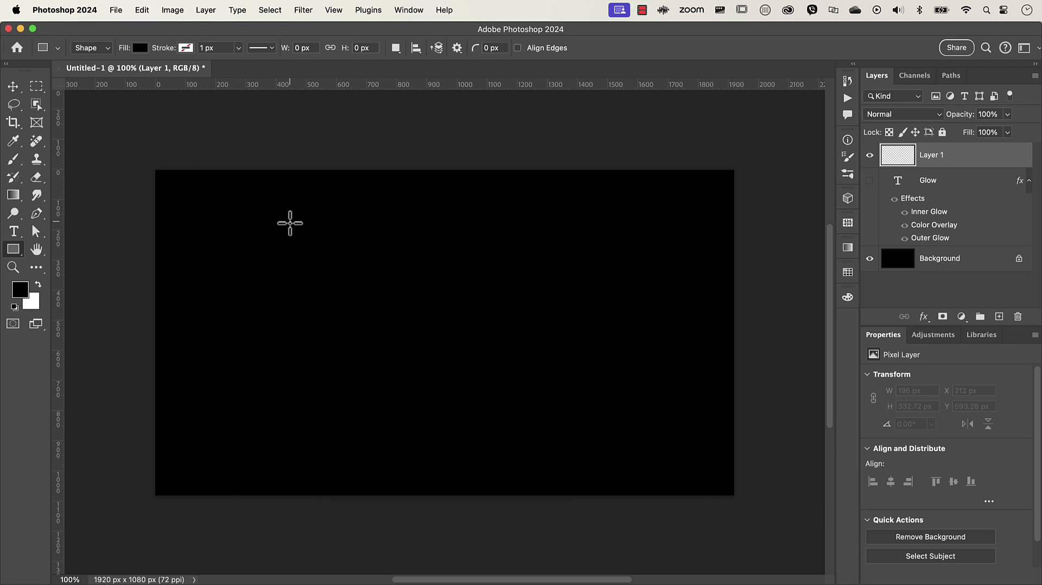
left_click_drag(290, 223, 500, 379)
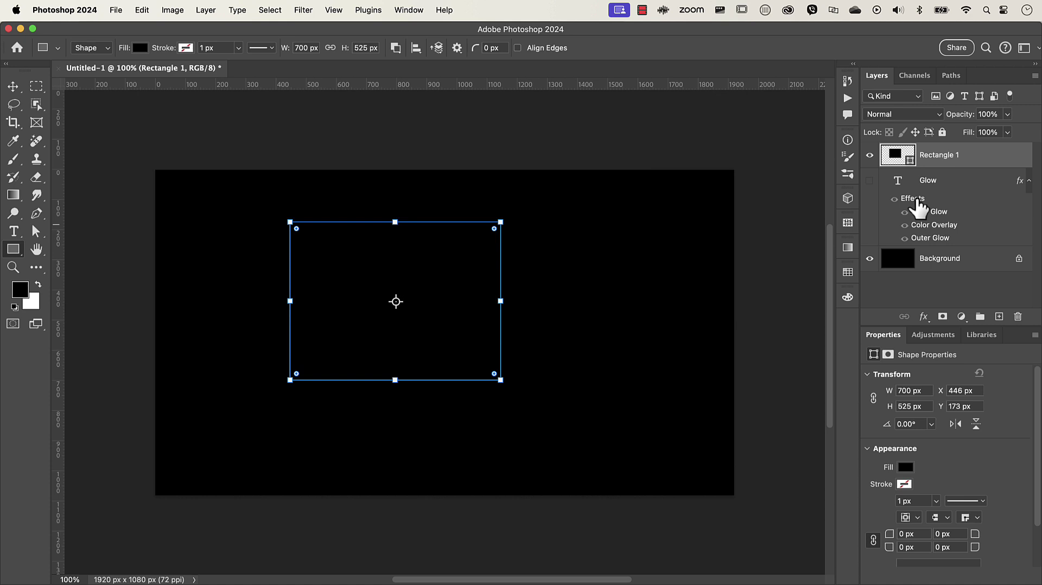
left_click_drag(917, 198, 926, 161)
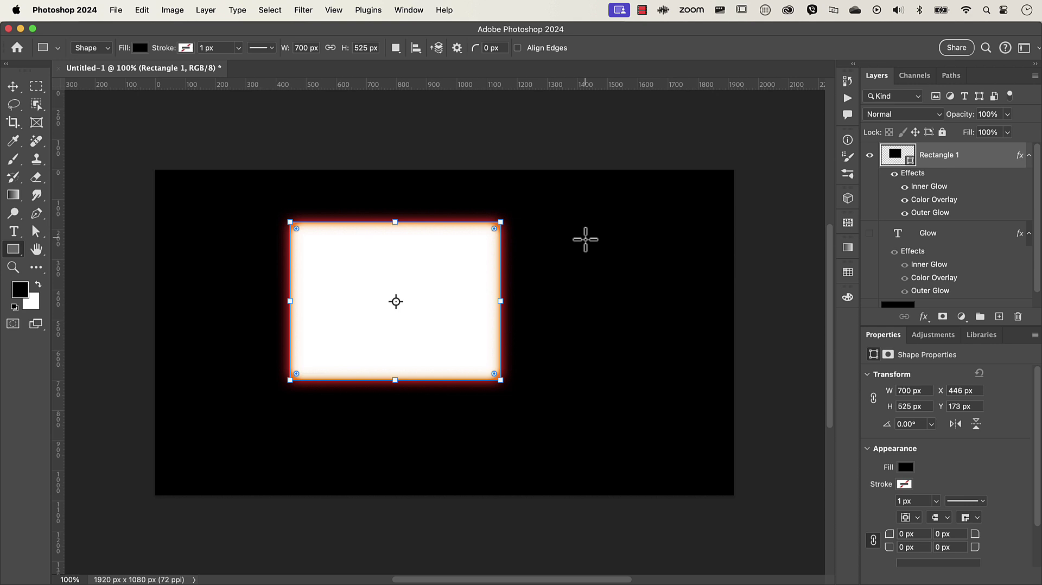
Draw a second rectangle about 357 by 427 px to the right of the glowing one and group both rectangle layers.
left_click_drag(585, 239, 692, 368)
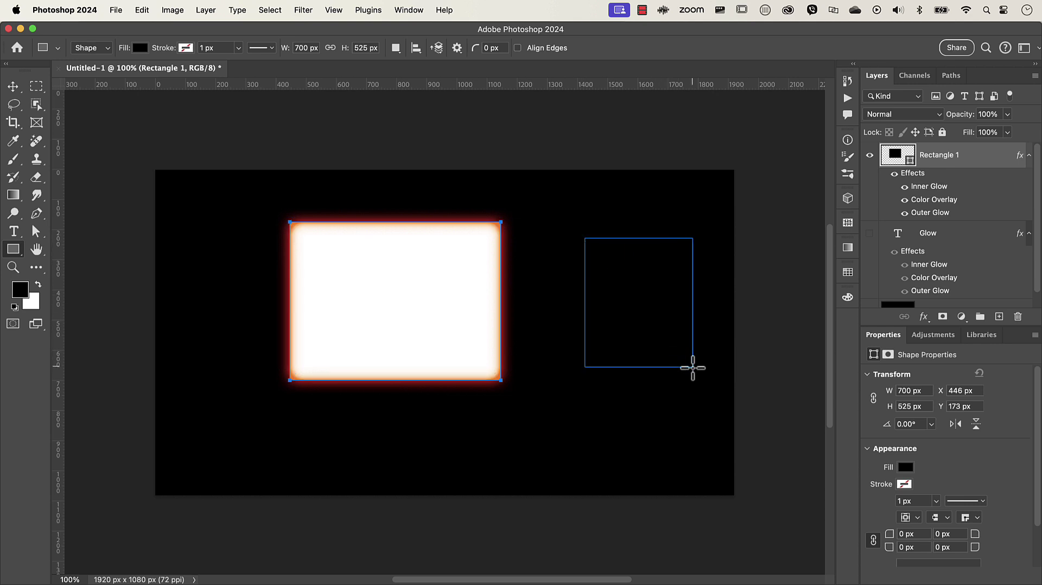
left_click_drag(692, 367, 693, 368)
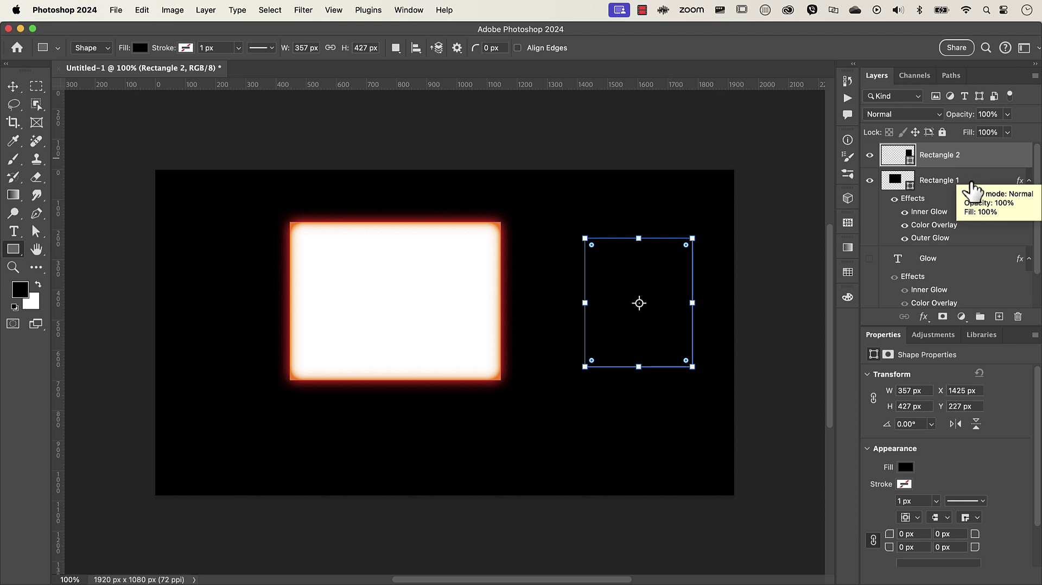
left_click(979, 187, "shift")
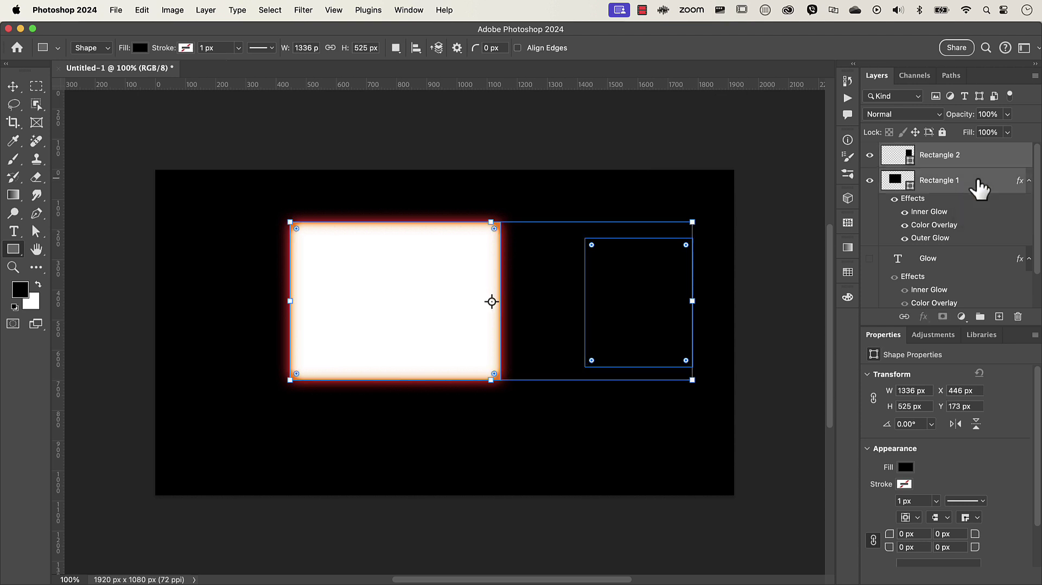
key("super+g")
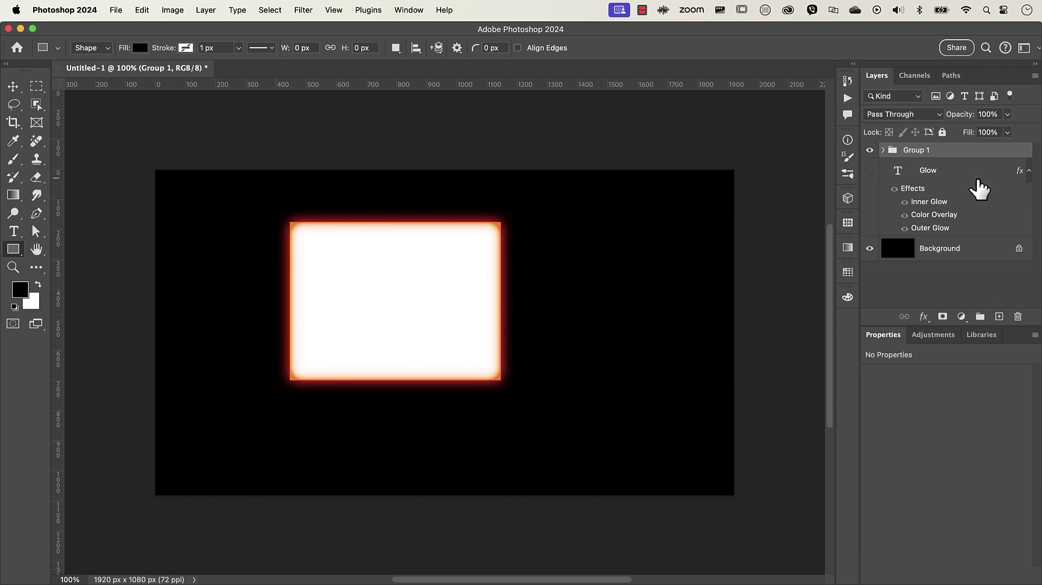
Move the glow effects from Rectangle 1 to the group and draw an ellipse about 258 by 479 px inside the group, left of the rectangles.
left_click(883, 151)
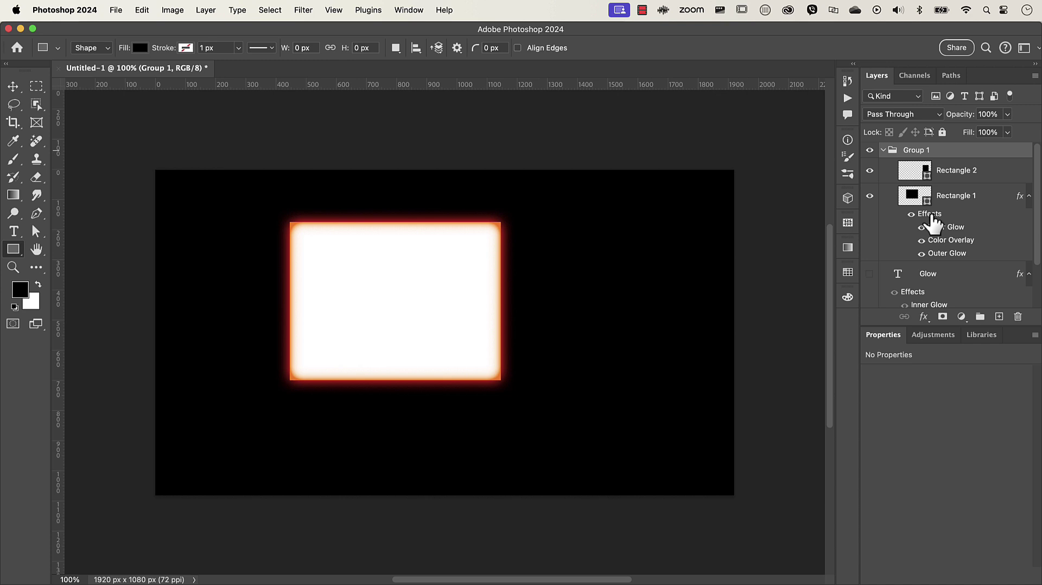
left_click_drag(931, 216, 917, 154)
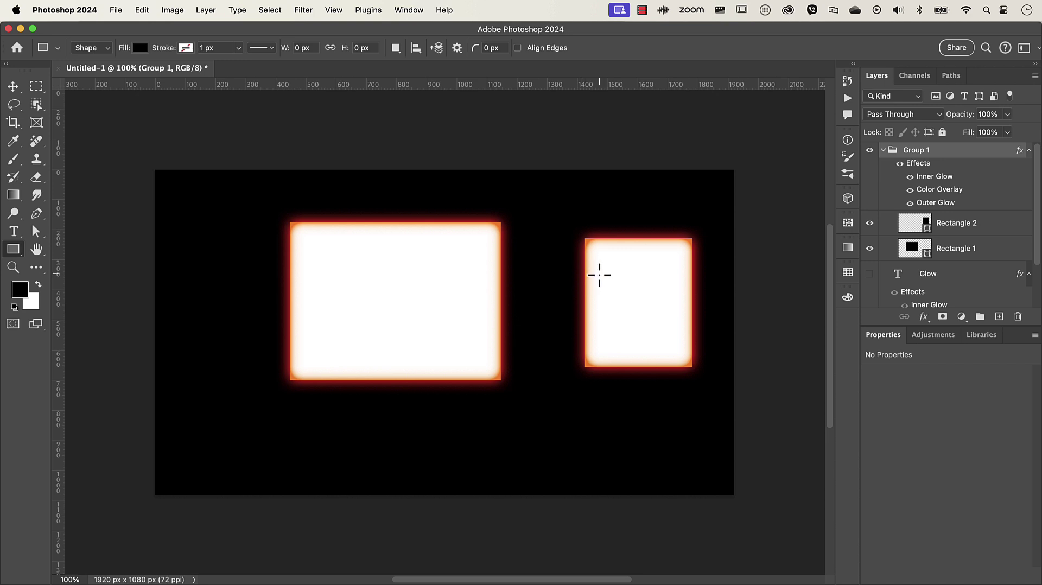
left_click(13, 249)
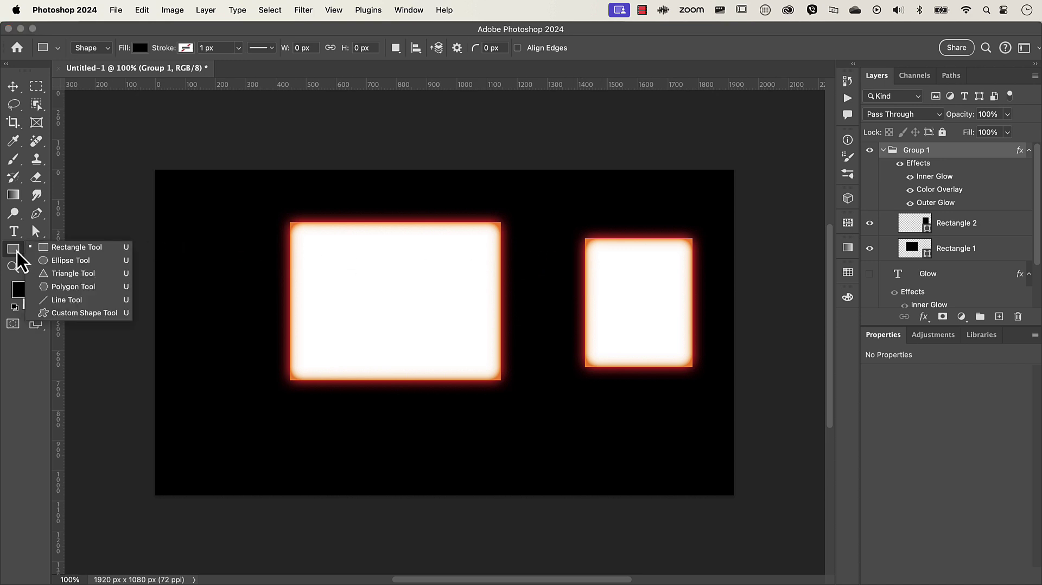
left_click(44, 261)
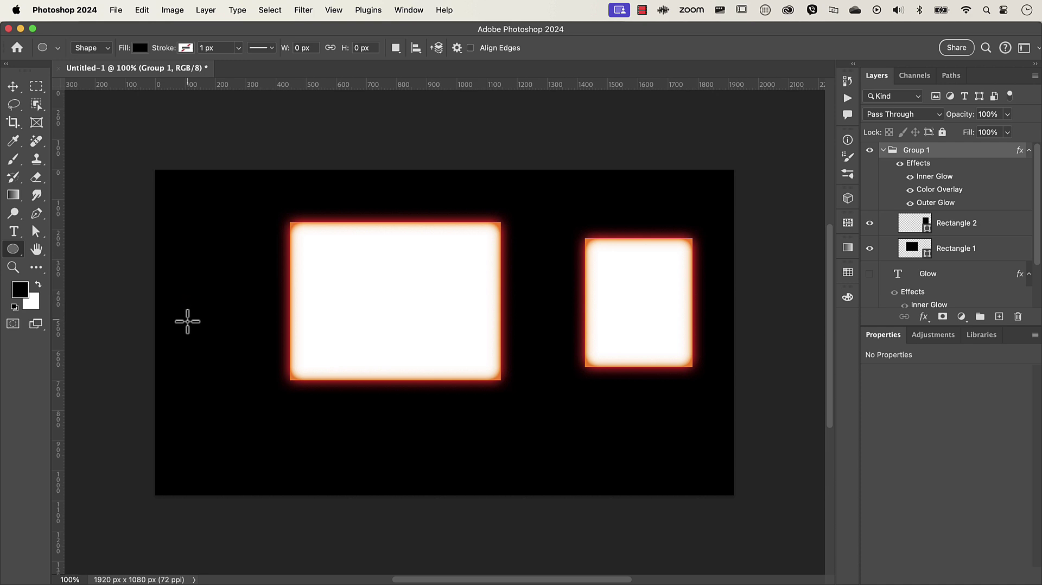
left_click_drag(187, 321, 265, 464)
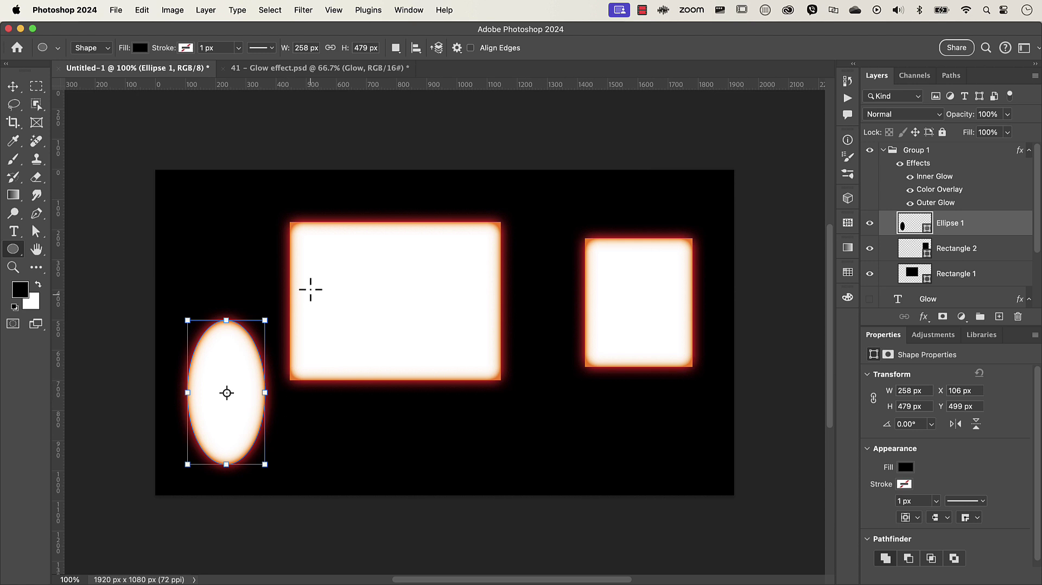
In the 41 – Glow effect.psd document, expand the Model group and view its Before group instead of After, with the model photo's layer mask disabled.
left_click(317, 68)
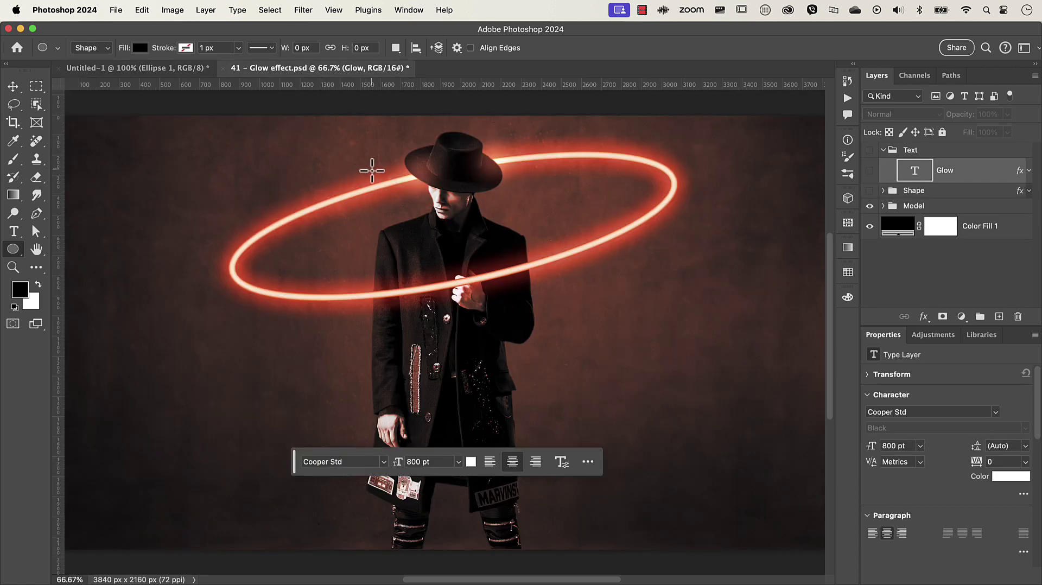
left_click(882, 205)
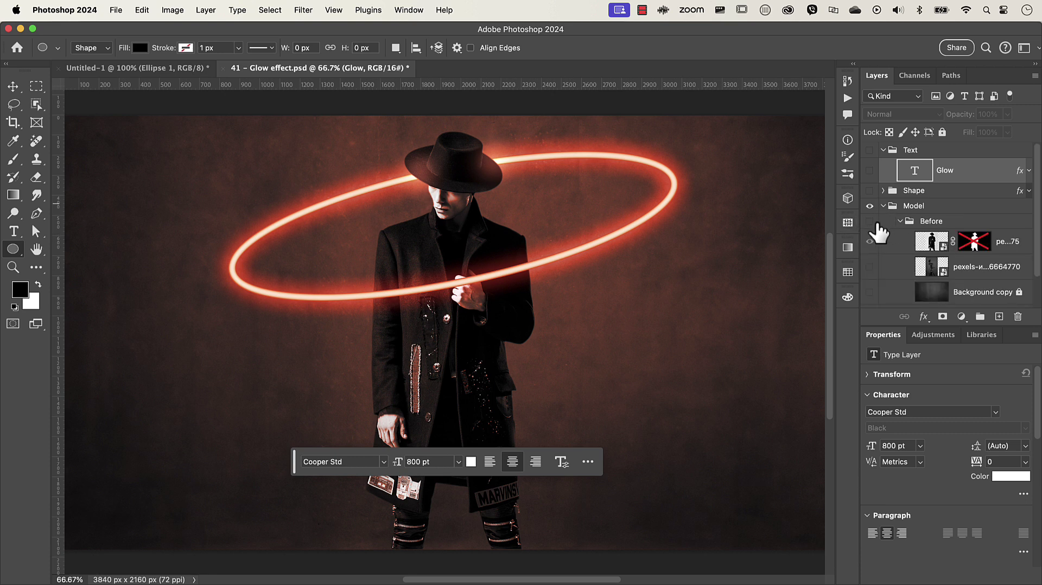
scroll(879, 228, "down", 3)
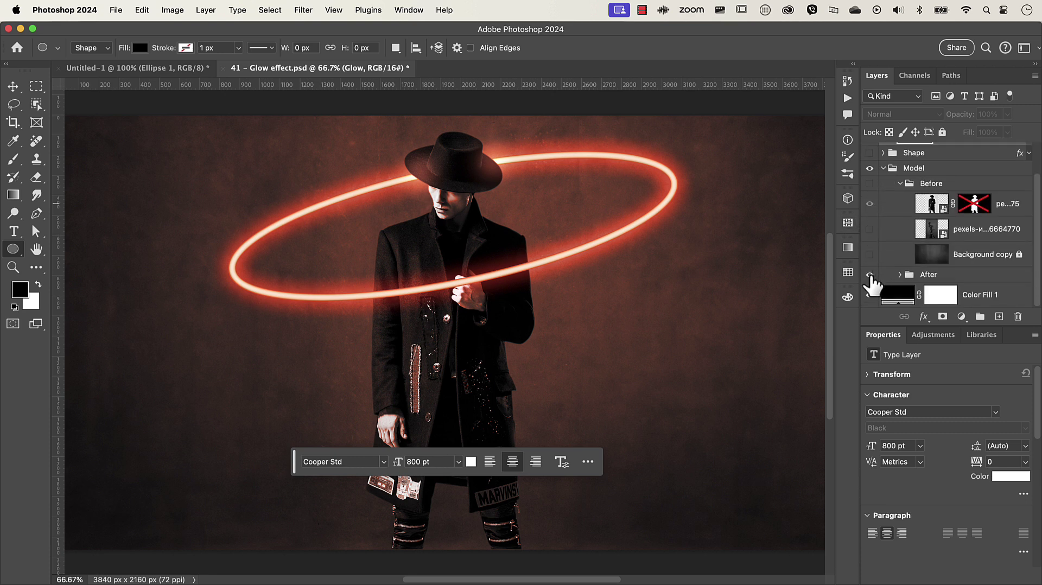
left_click(869, 294)
left_click(975, 206, "shift")
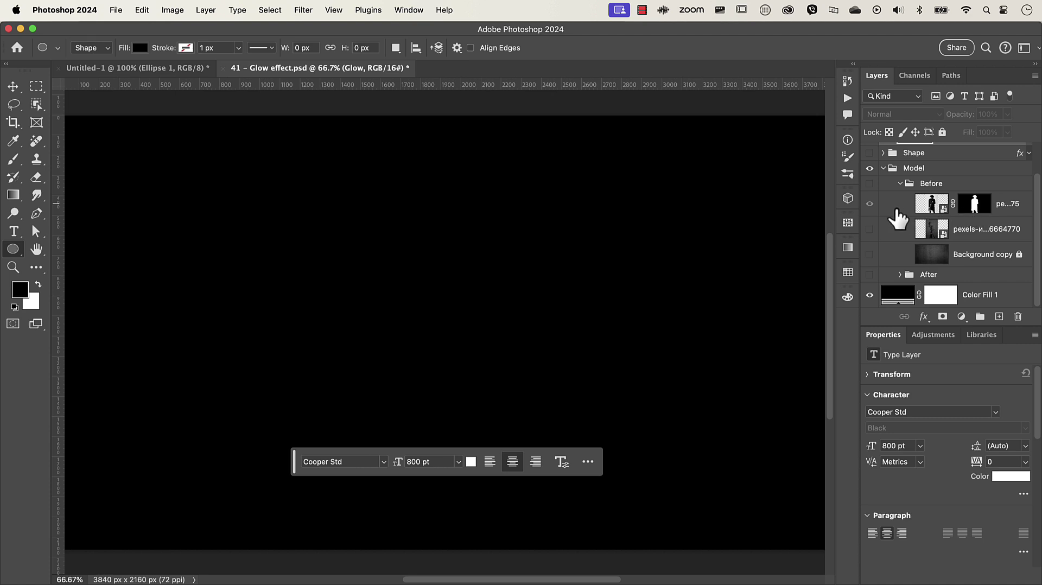
left_click(869, 183)
left_click(975, 204, "shift")
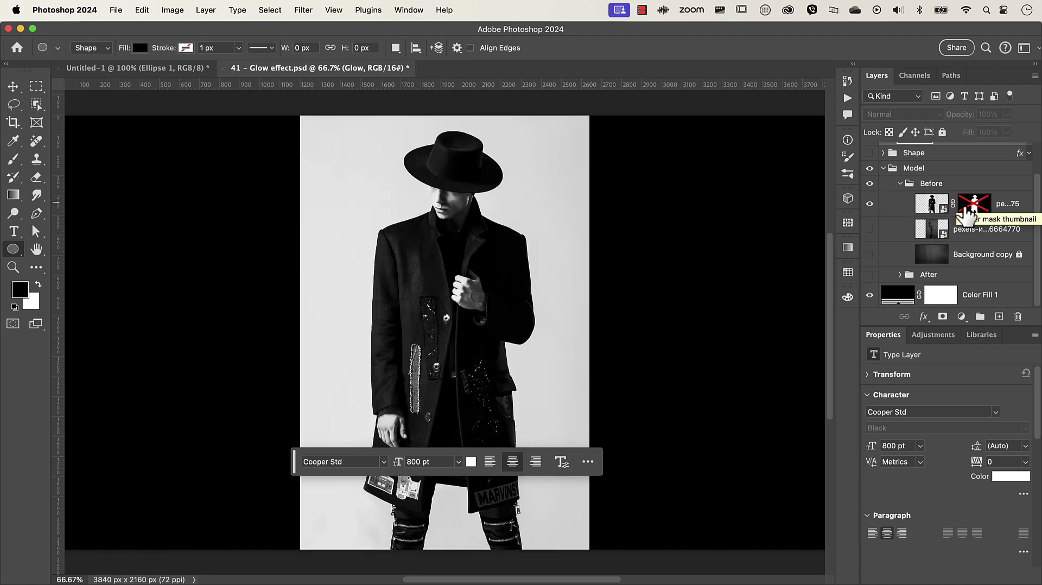
In the Before group, view the camera photo alone in place of the model, and then only the Background copy layer.
left_click(870, 204)
left_click(870, 229)
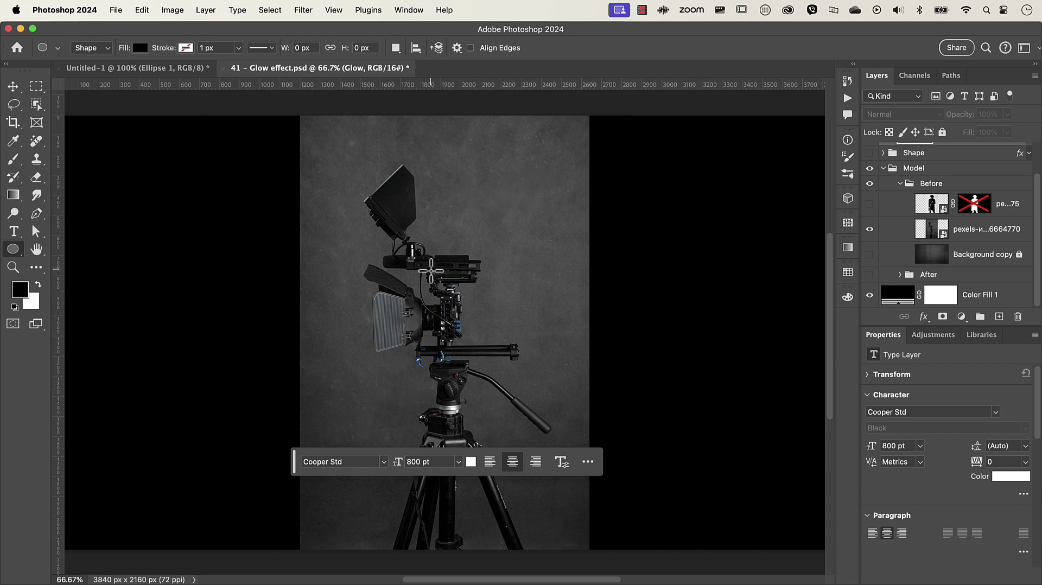
left_click(870, 229)
left_click(870, 254)
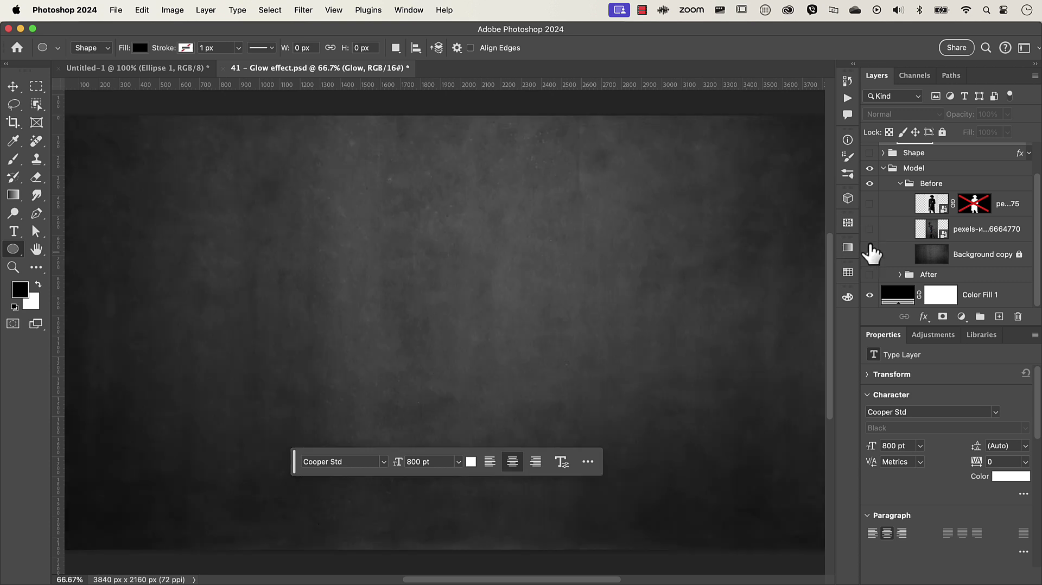
Show the model photo over the background, enable its layer mask, and switch visibility from the Before group back to the After group.
left_click(870, 204)
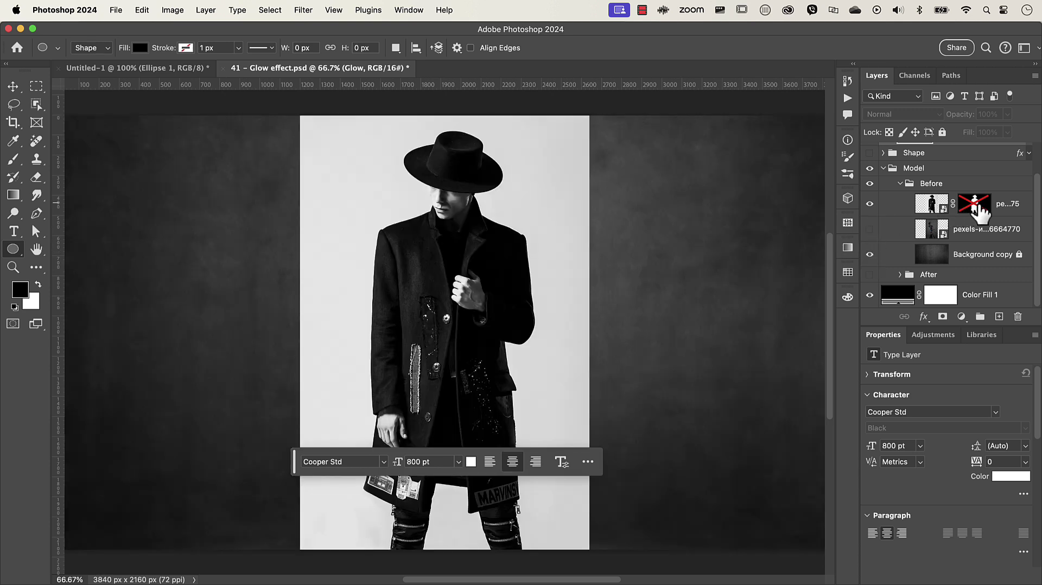
left_click(974, 205, "shift")
left_click(869, 184)
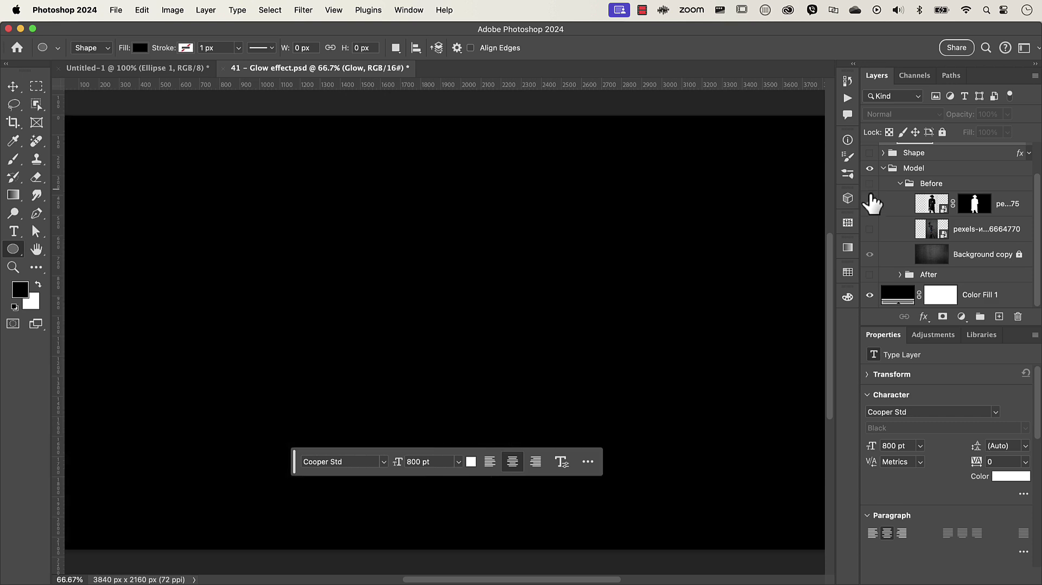
left_click(869, 275)
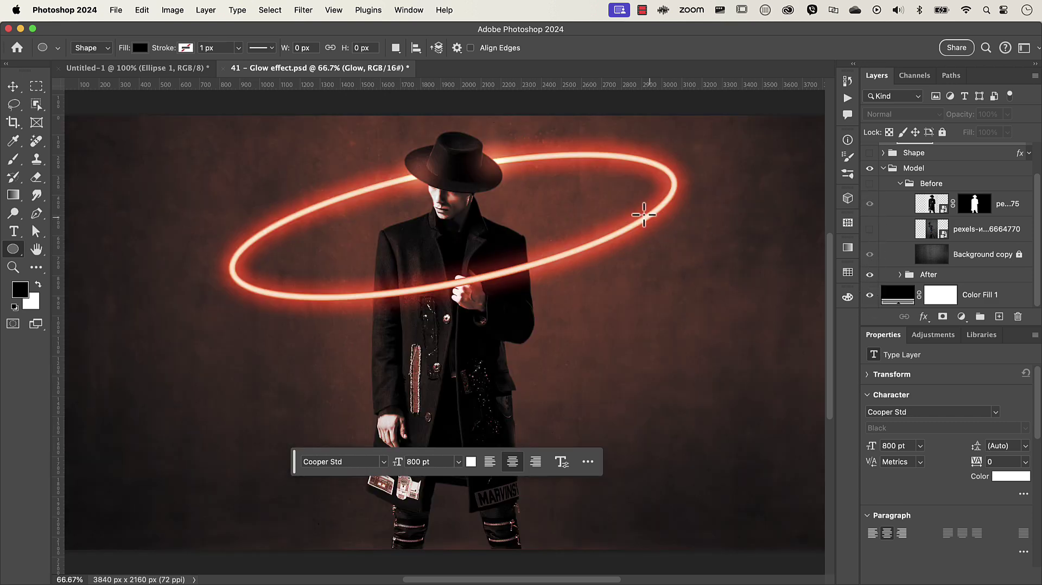